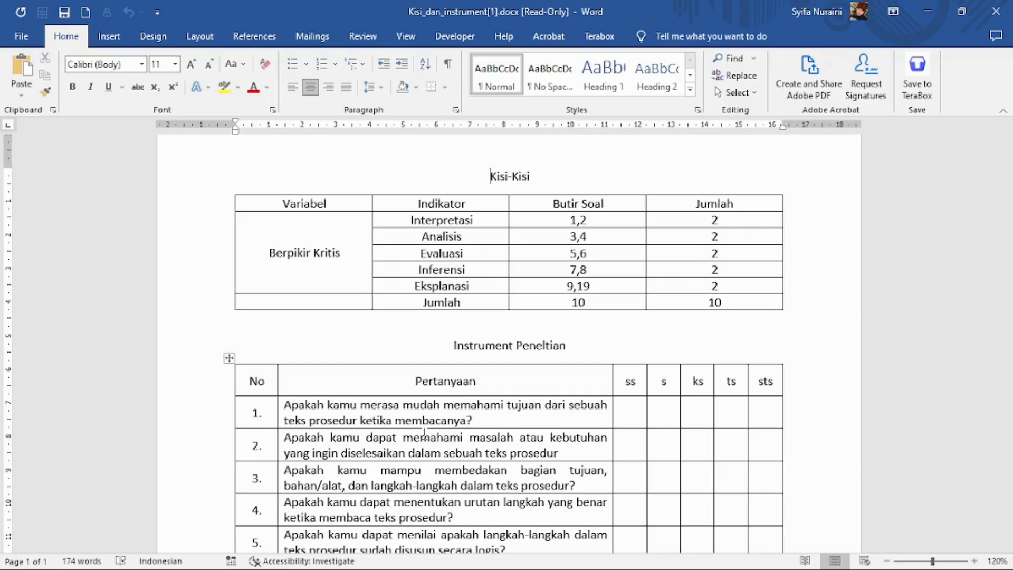
Read through the Kisi-Kisi indicator table and the ten questions in the Instrument Peneltian table
scroll(425, 433, "down", 5)
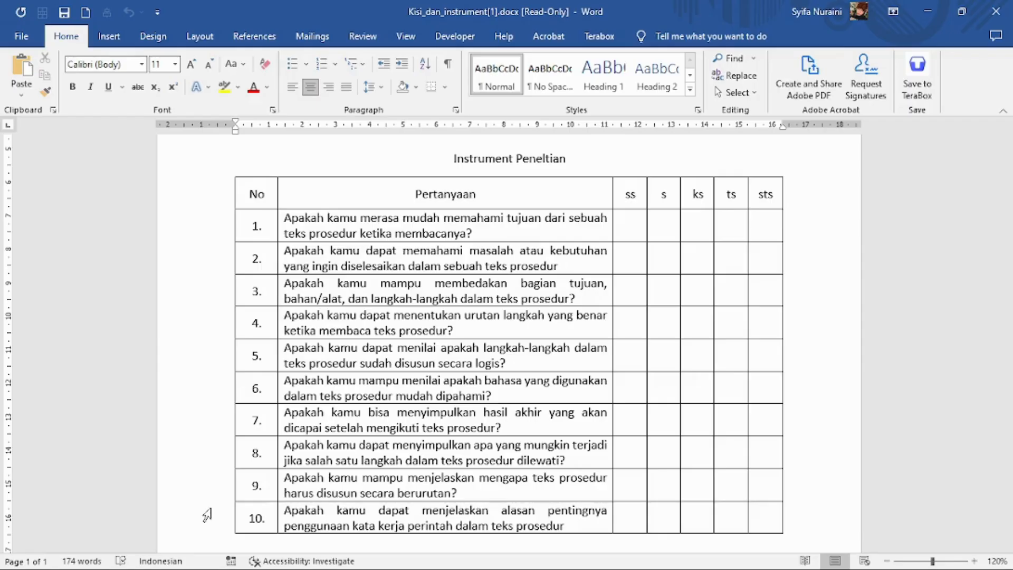
scroll(207, 515, "up", 5)
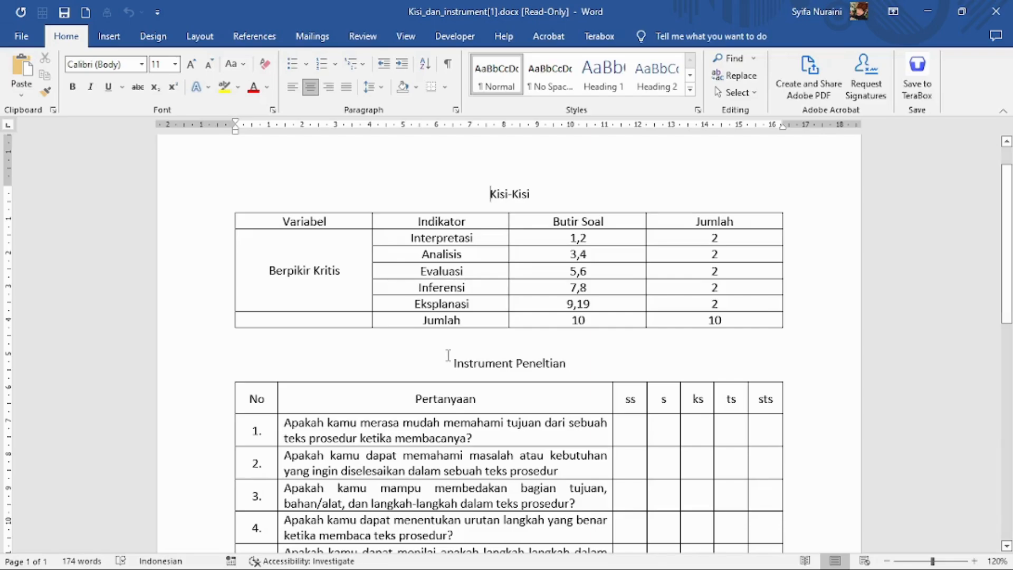
scroll(448, 354, "down", 2)
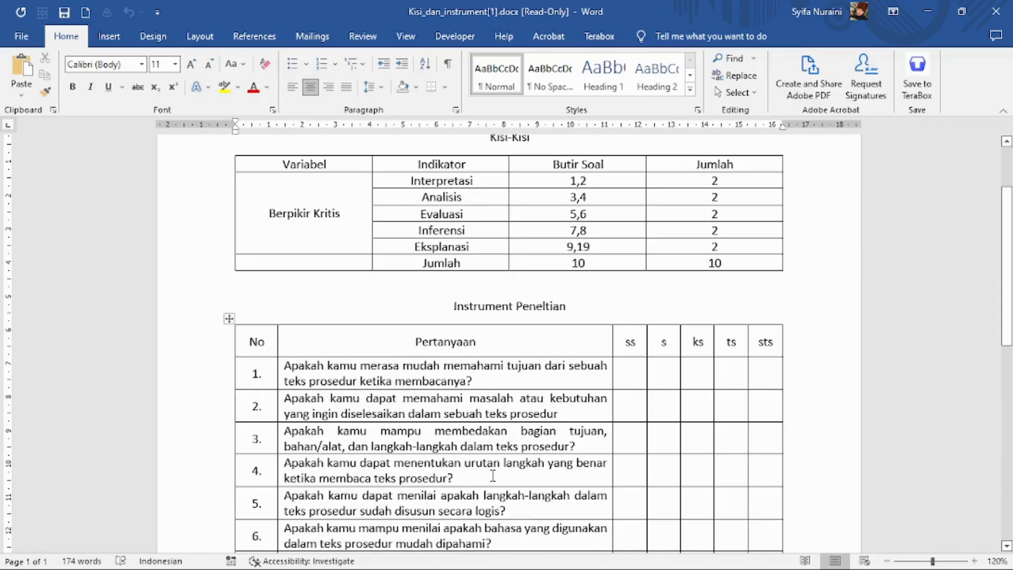
scroll(493, 476, "down", 1)
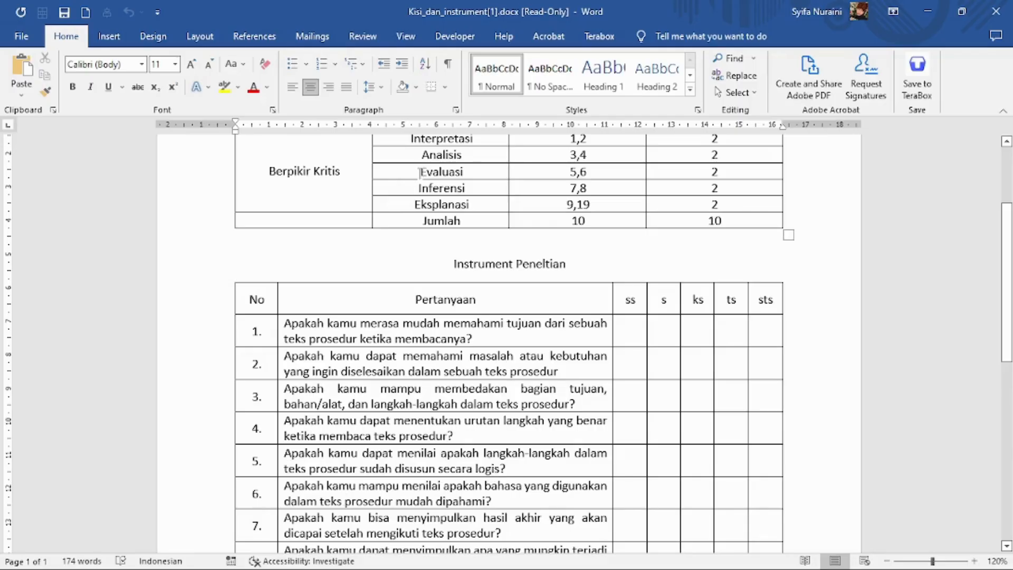
Compare the Evaluasi indicator and its item count with questions 5 and 6 in the instrument table
left_click_drag(422, 173, 467, 172)
left_click(470, 168)
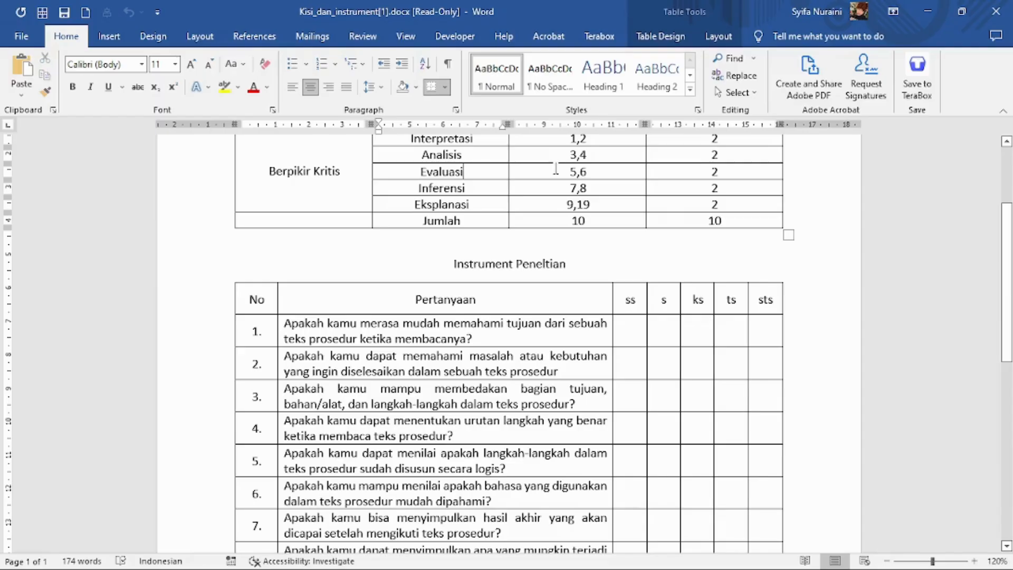
double_click(715, 172)
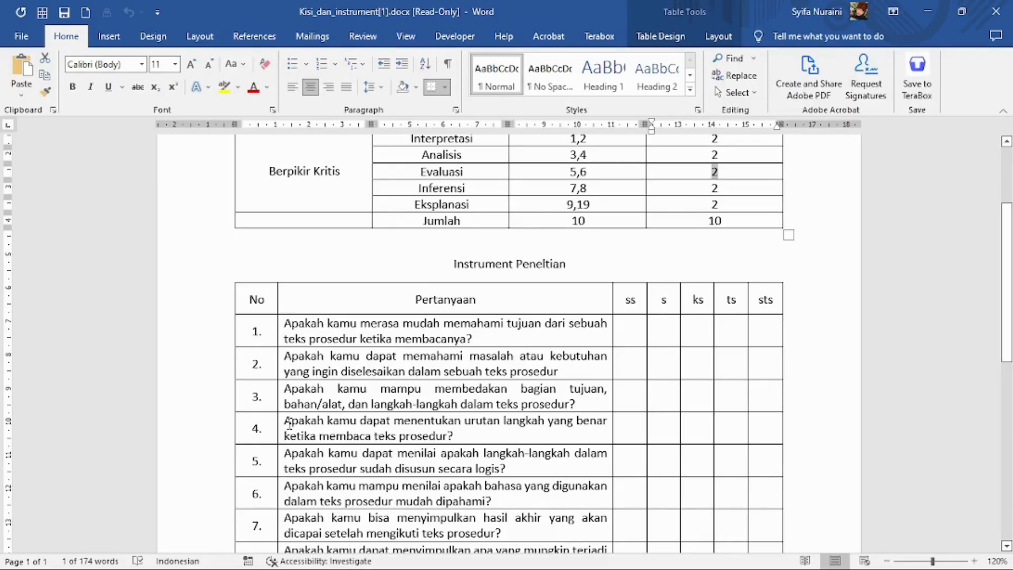
scroll(256, 480, "down", 1)
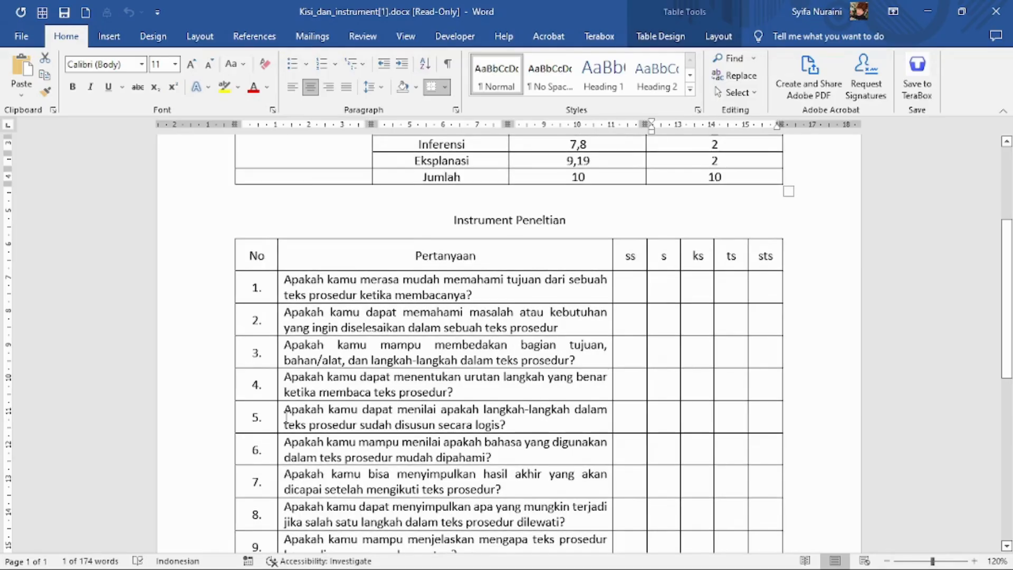
left_click_drag(287, 412, 437, 456)
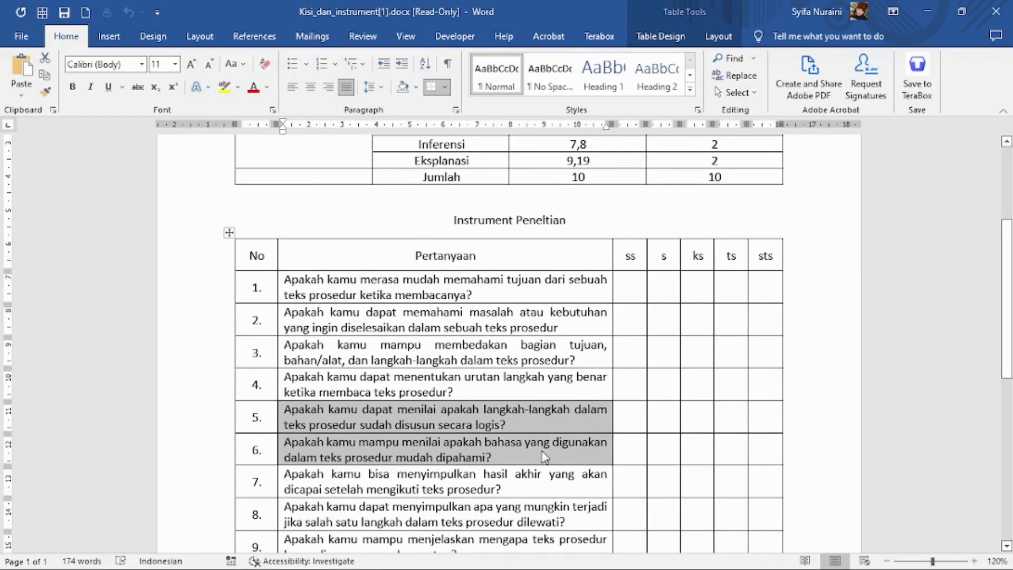
left_click(454, 457)
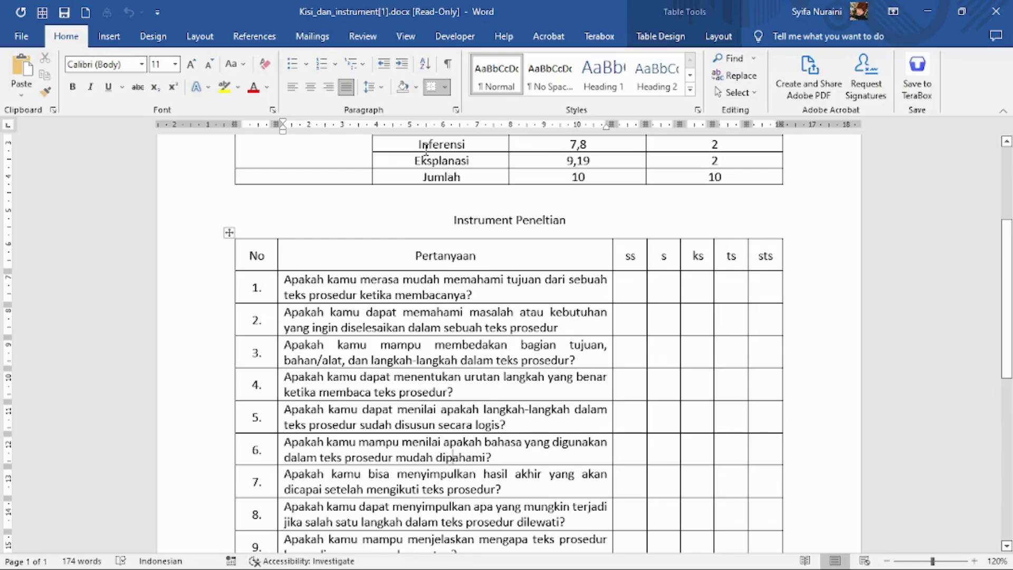
Compare the Inferensi indicator with questions 7 and 8 in the instrument table, undoing any accidental edit
scroll(426, 147, "up", 1)
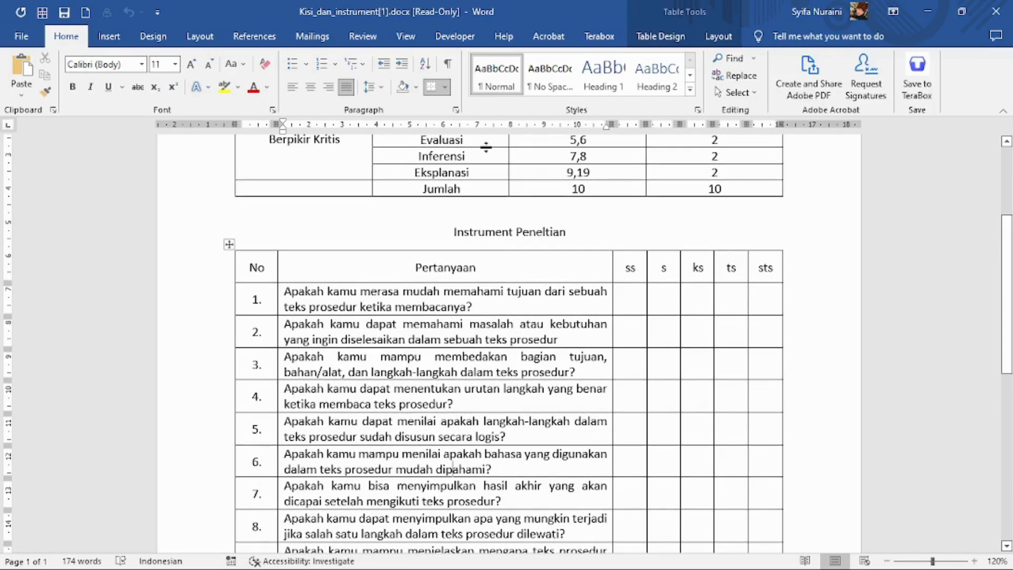
double_click(431, 154)
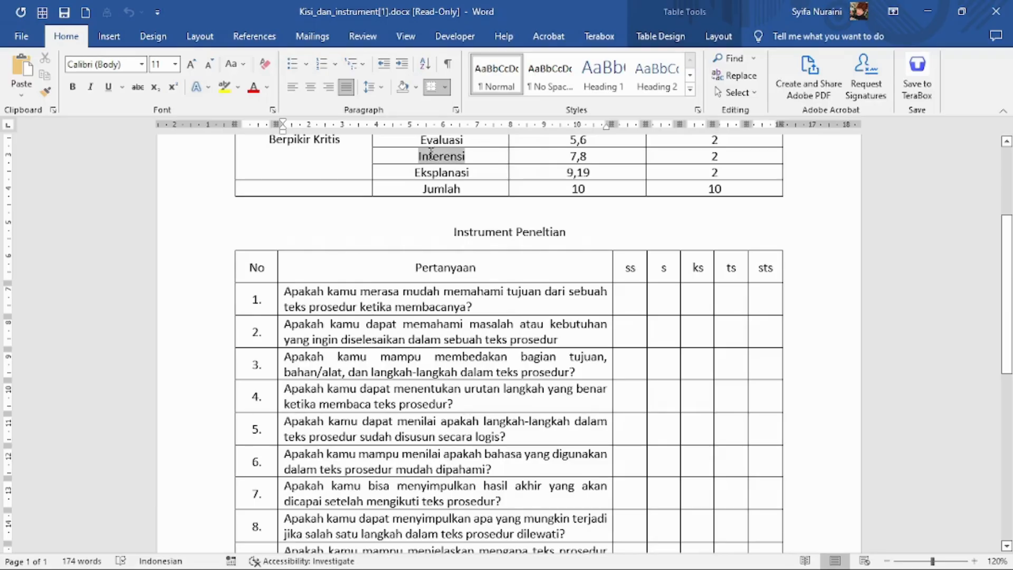
left_click(699, 155)
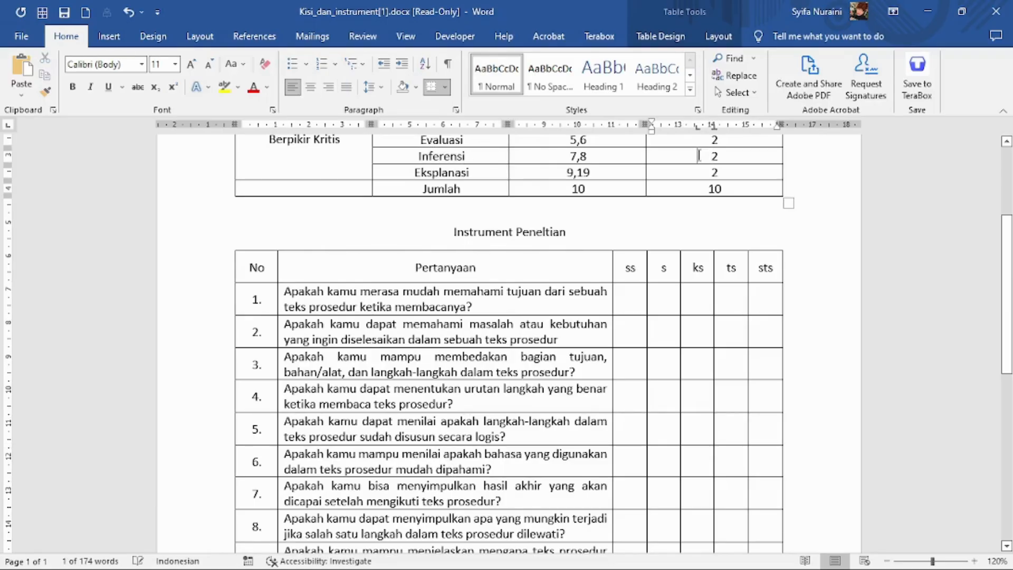
key("ctrl+z")
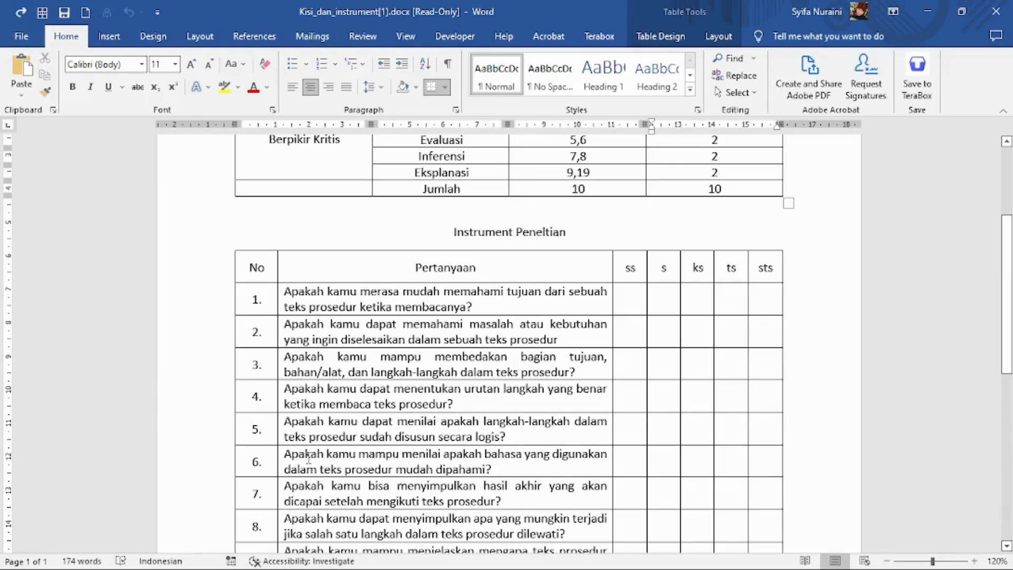
scroll(275, 519, "down", 1)
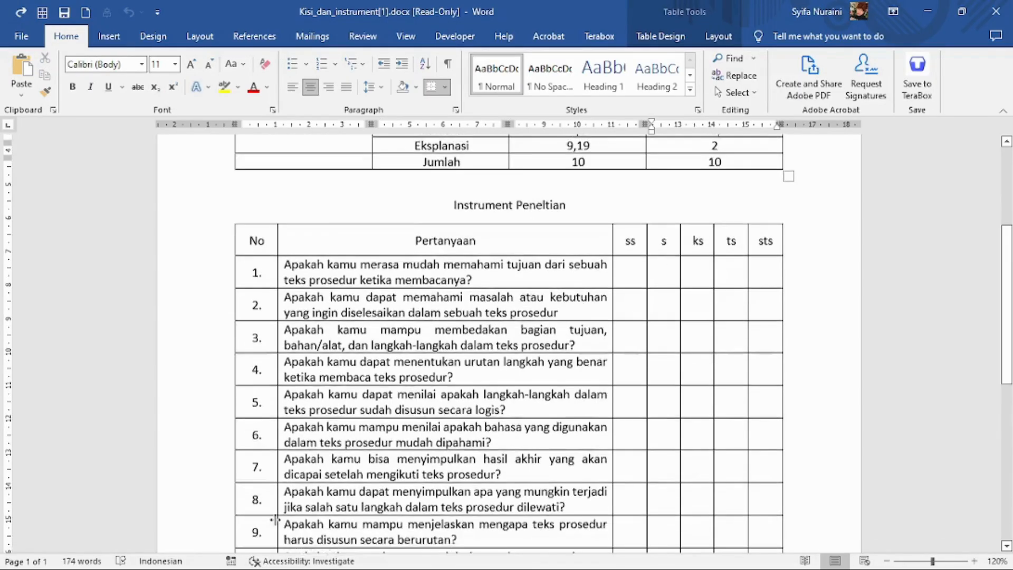
scroll(275, 520, "down", 1)
left_click_drag(312, 438, 558, 473)
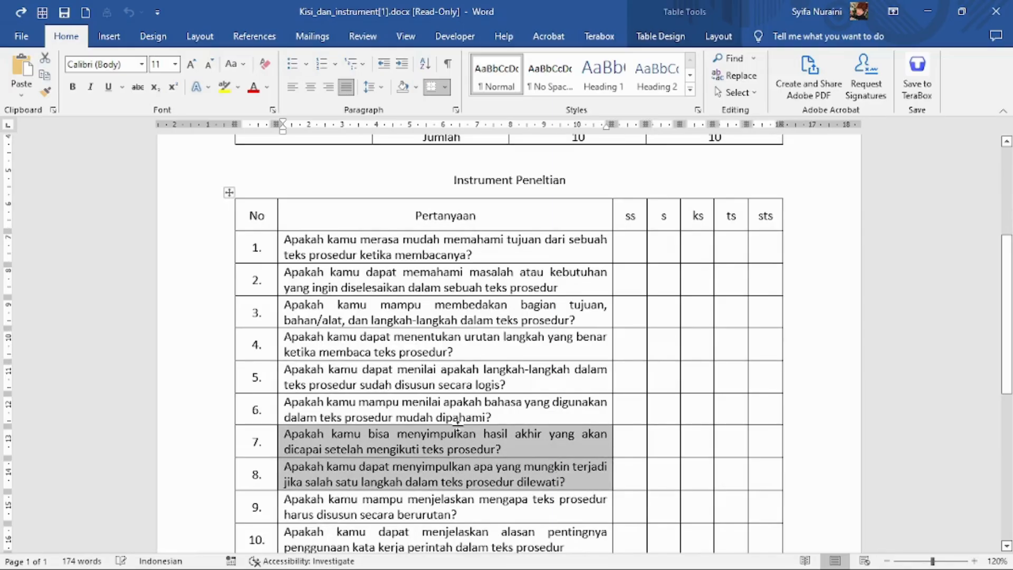
left_click(493, 449)
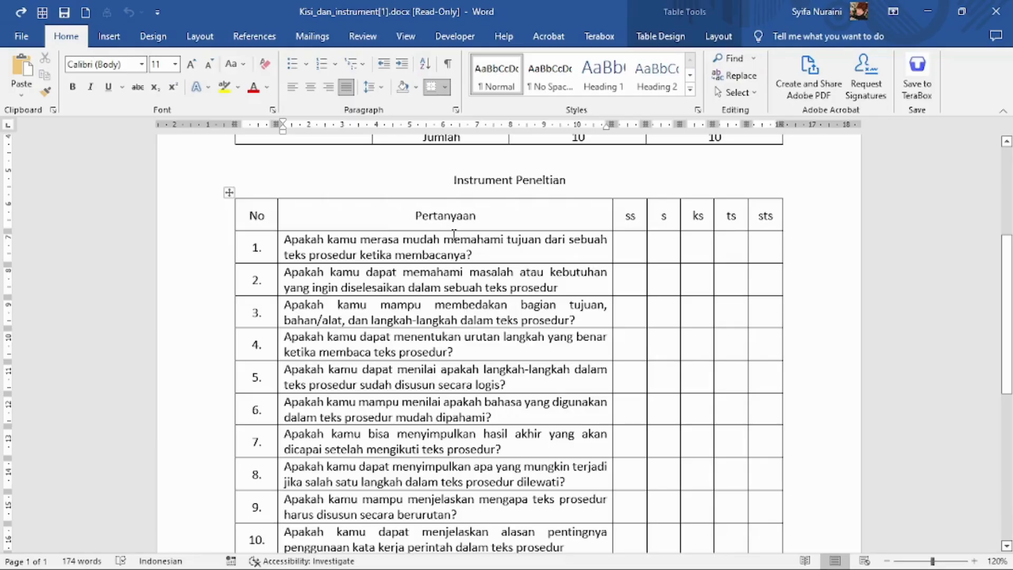
Compare the Eksplanasi indicator and its item count with questions 9 and 10, and review the Kisi-Kisi table again
scroll(453, 234, "up", 3)
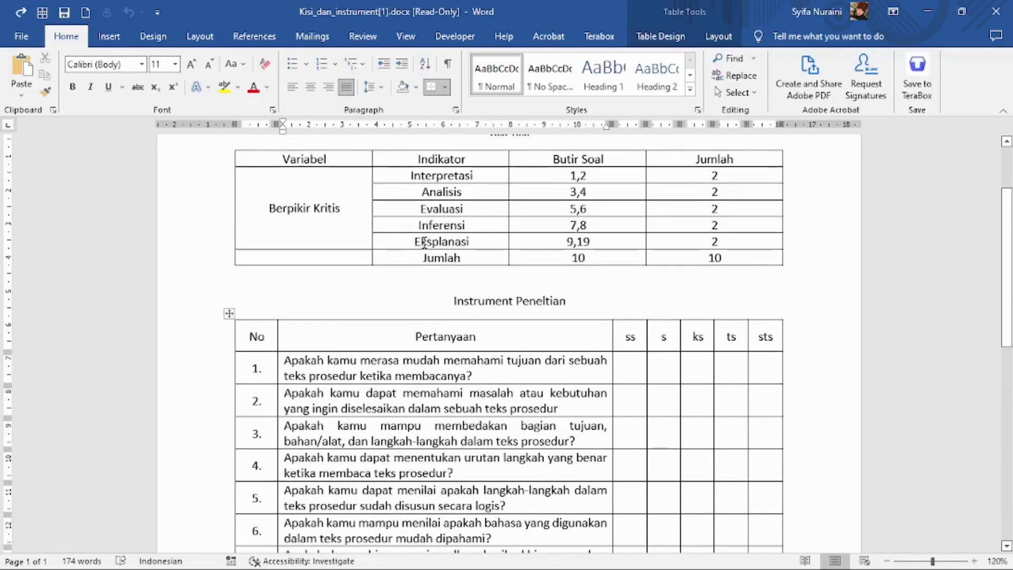
left_click_drag(419, 243, 470, 243)
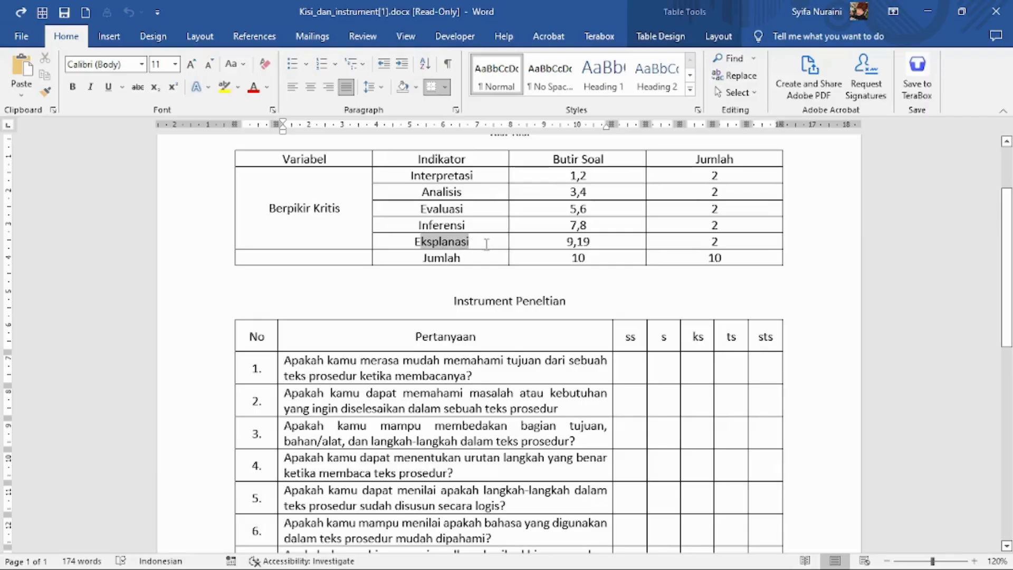
left_click(715, 238)
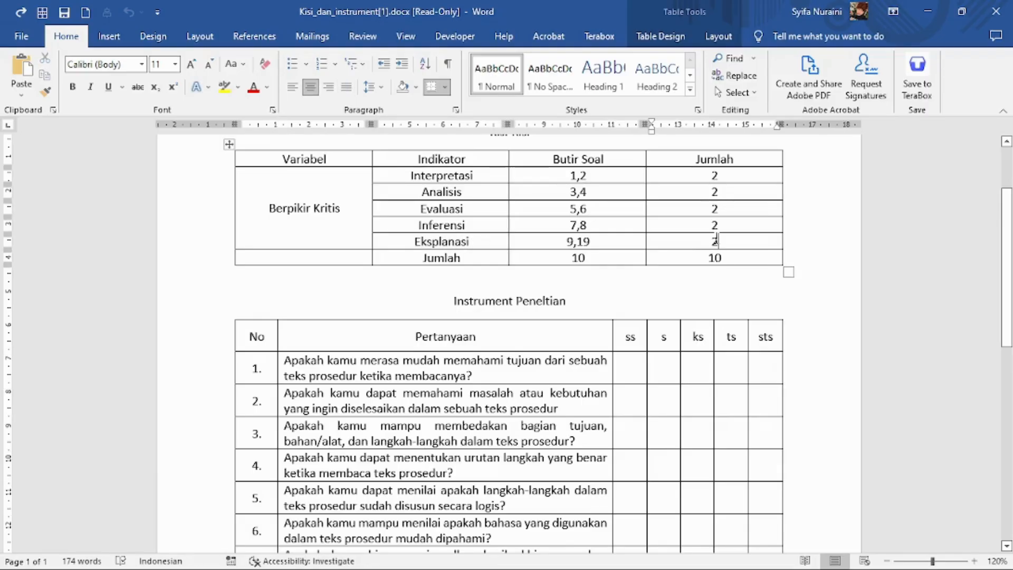
scroll(528, 415, "down", 1)
scroll(528, 414, "down", 3)
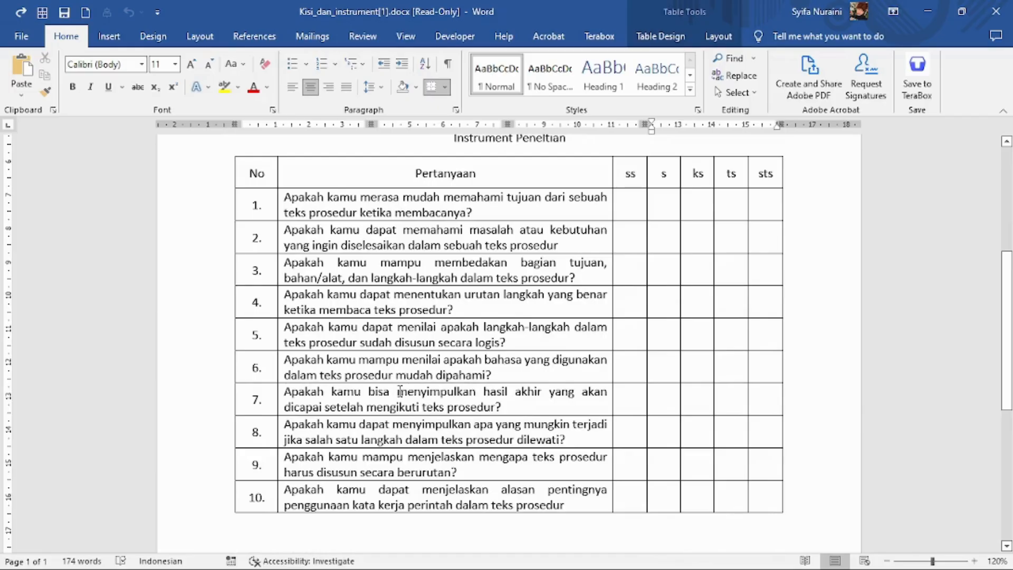
left_click_drag(289, 459, 562, 509)
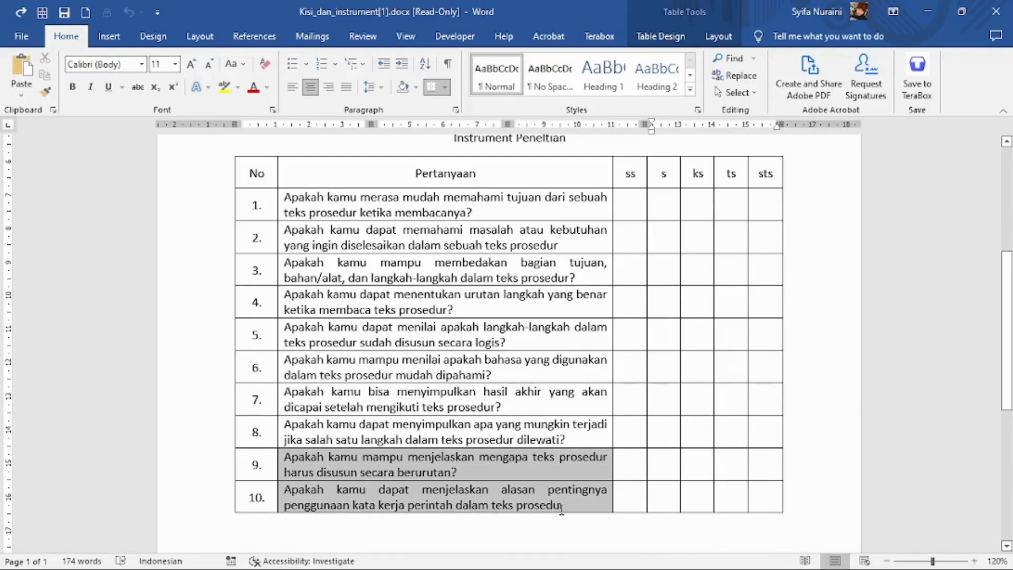
left_click(378, 508)
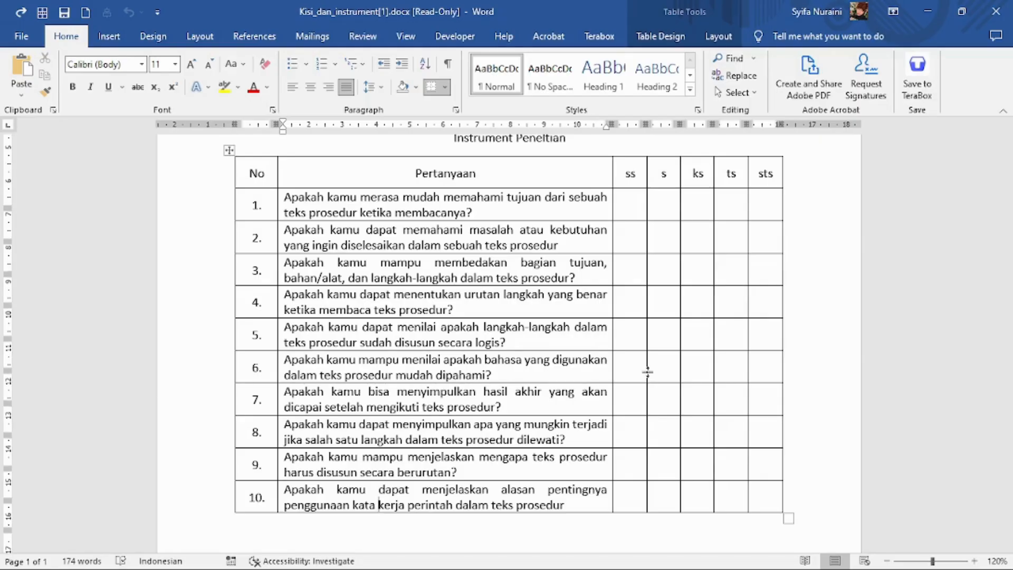
scroll(647, 372, "up", 5)
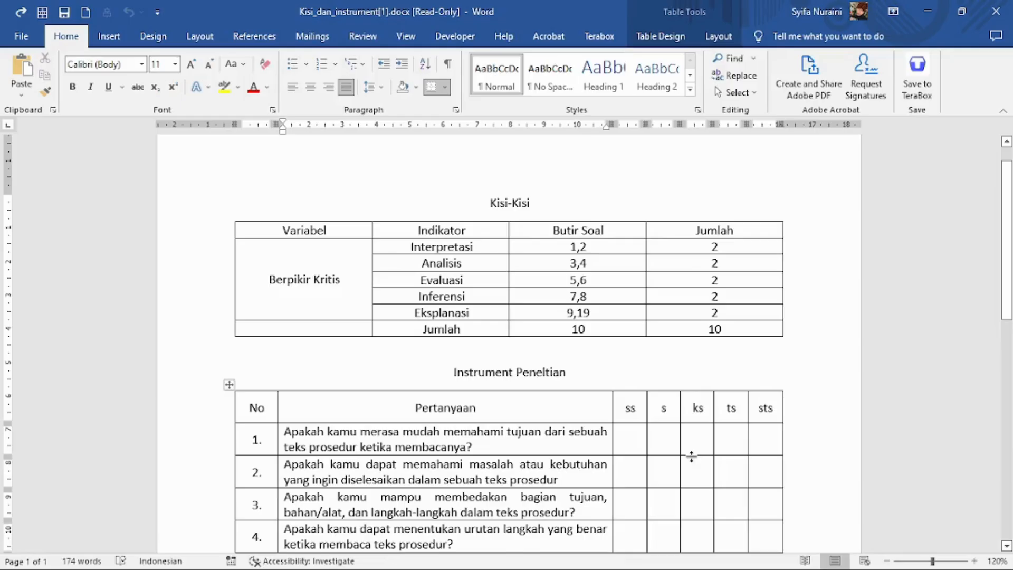
scroll(692, 457, "down", 1)
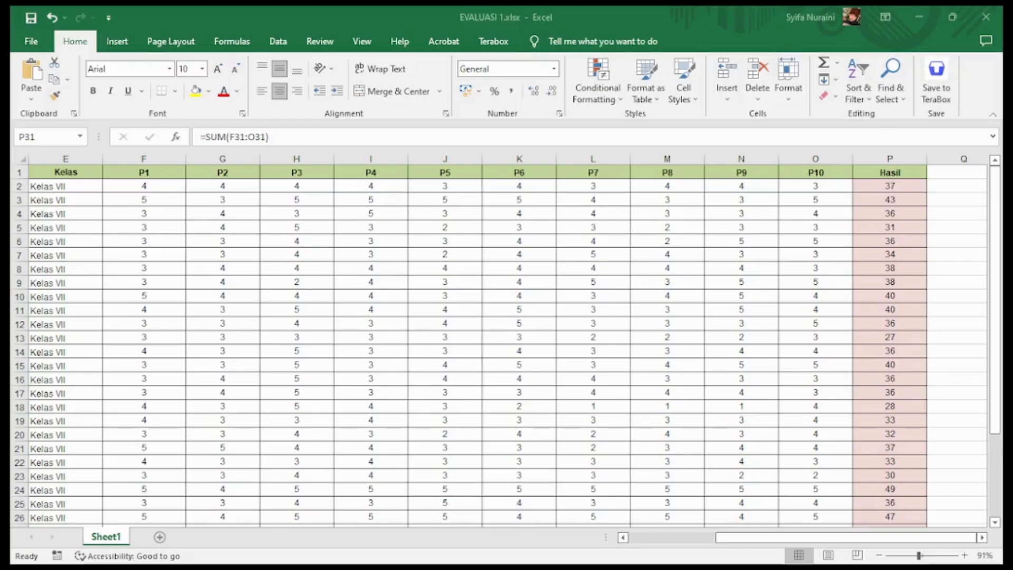
Look over the P1 to P10 scores in EVALUASI 1.xlsx, through to the r hitung, r tabel and hasil rows
left_click(451, 559)
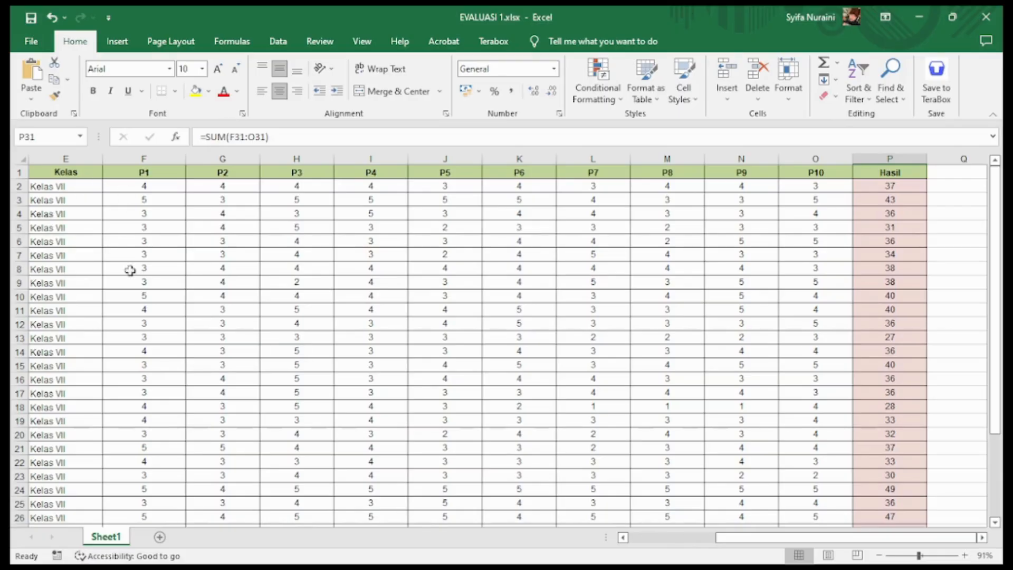
scroll(94, 454, "down", 1)
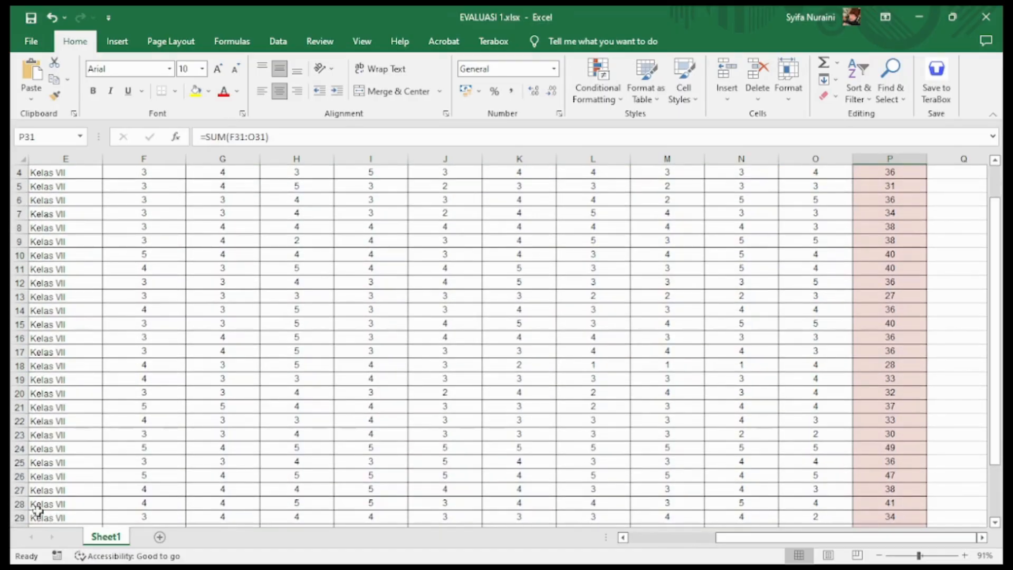
scroll(312, 243, "up", 1)
scroll(310, 242, "down", 7)
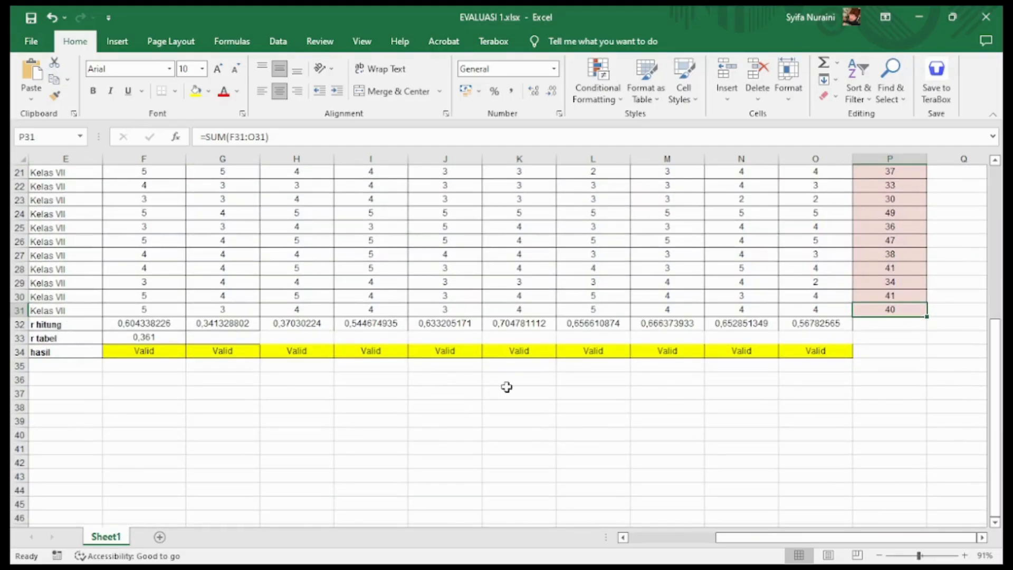
scroll(888, 207, "up", 7)
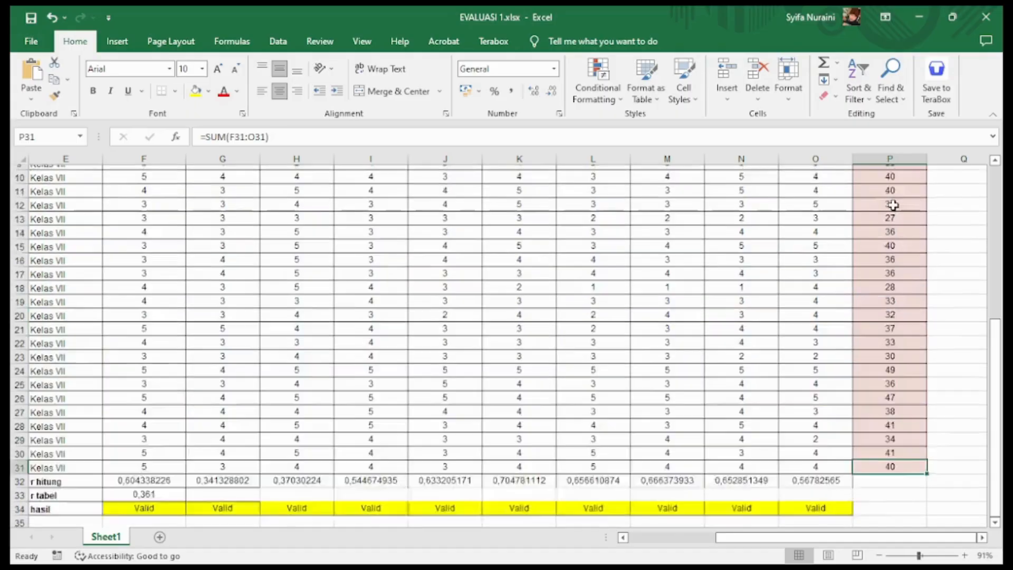
Examine how the Hasil column sums each row's P1 to P10 scores, from row 2 through row 31
left_click(898, 188)
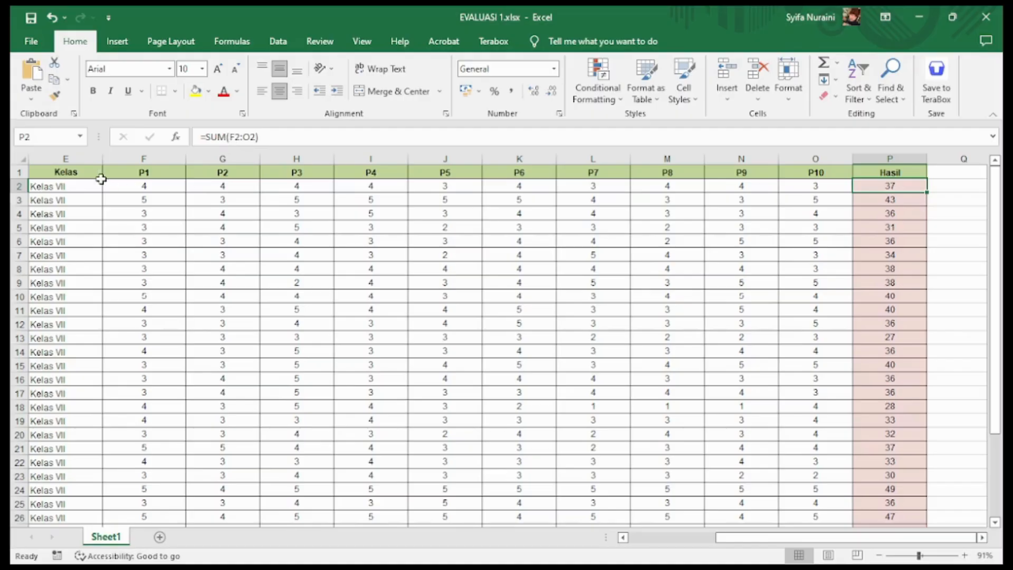
left_click(62, 188)
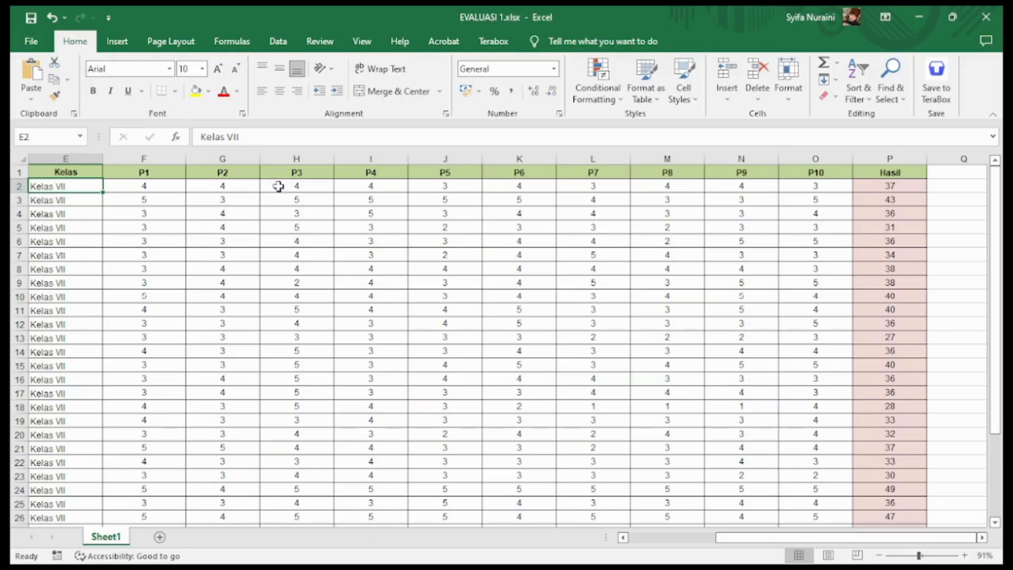
left_click(178, 187)
left_click_drag(178, 187, 881, 192)
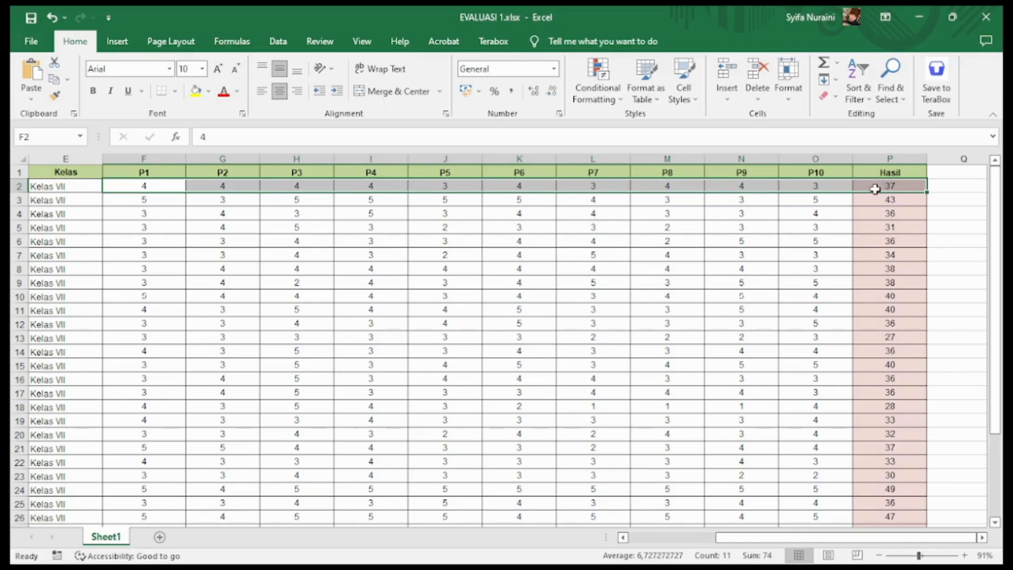
left_click(881, 189)
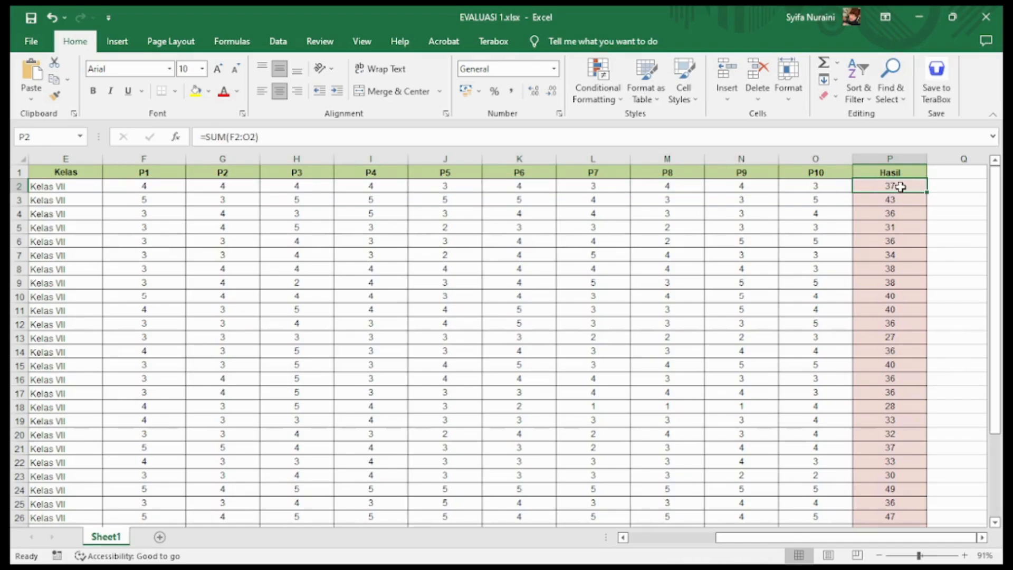
left_click_drag(901, 187, 898, 453)
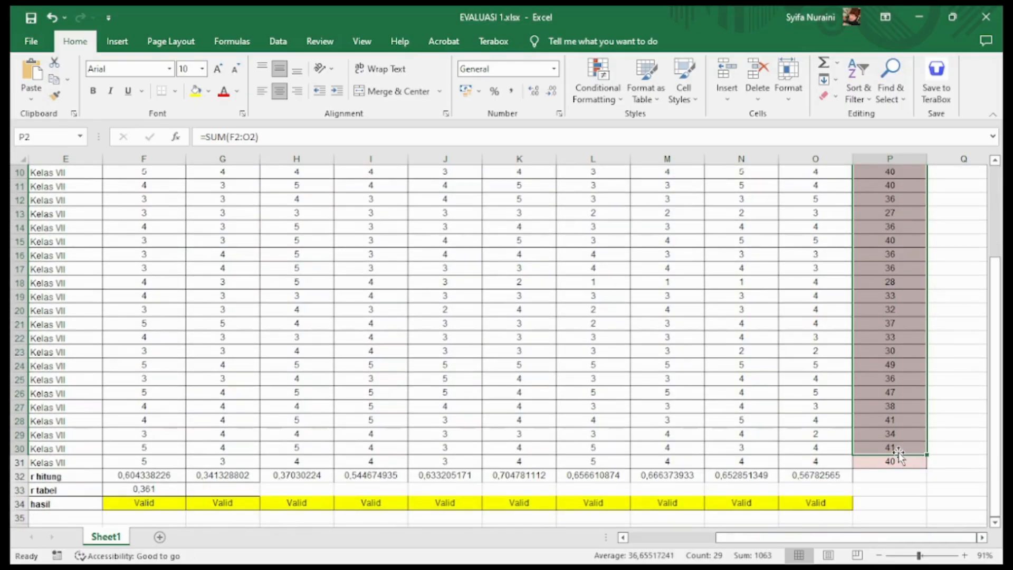
left_click(894, 461)
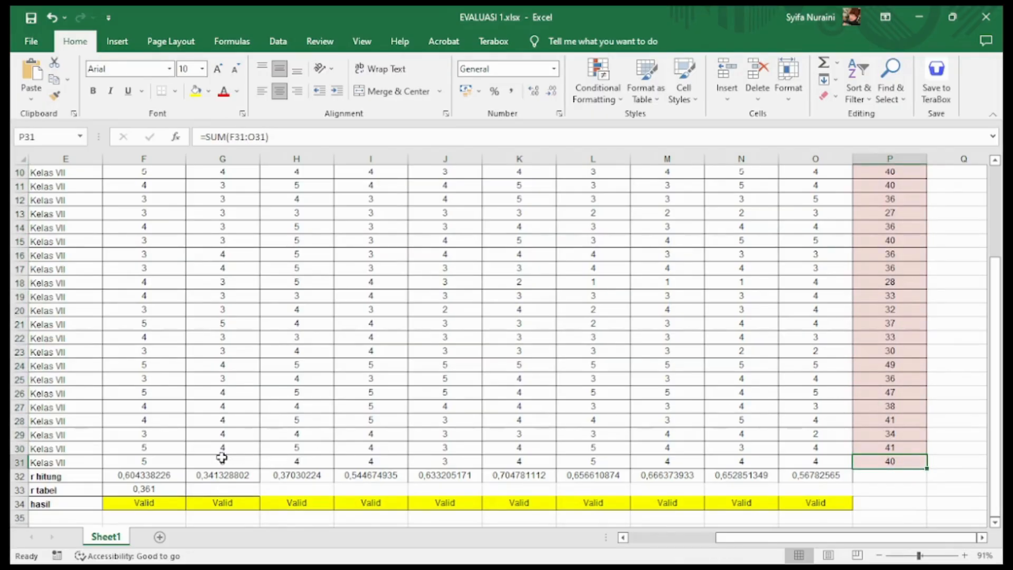
Examine how the r hitung formula in F32 correlates the P1 scores with the Hasil column over rows 2 to 31
left_click(144, 476)
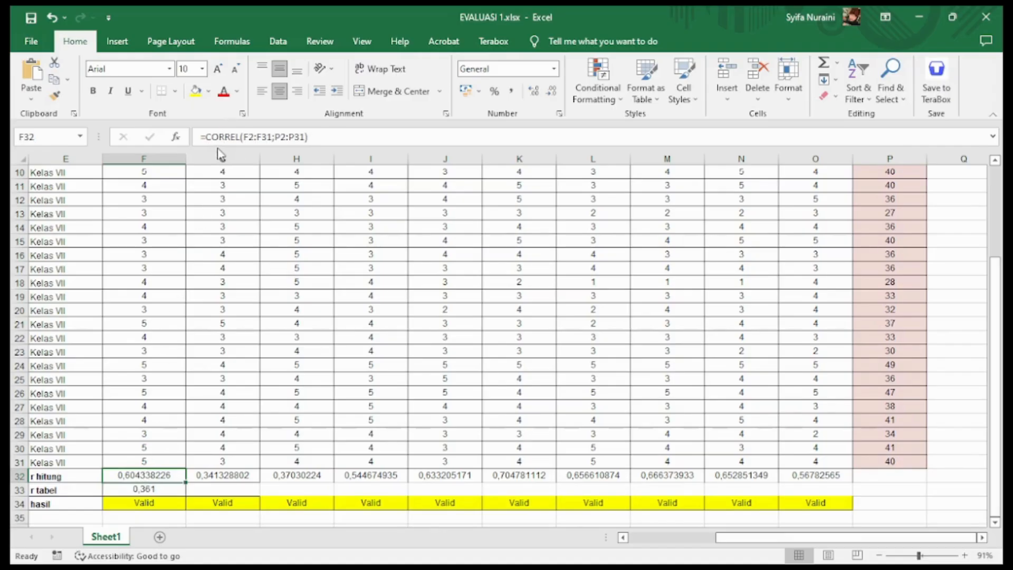
left_click(127, 460)
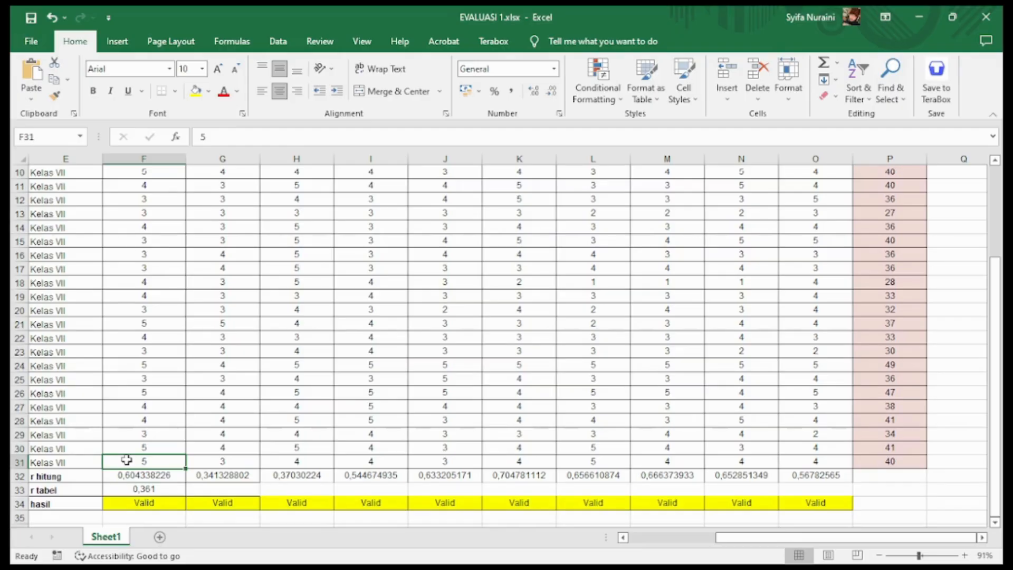
left_click_drag(127, 460, 158, 172)
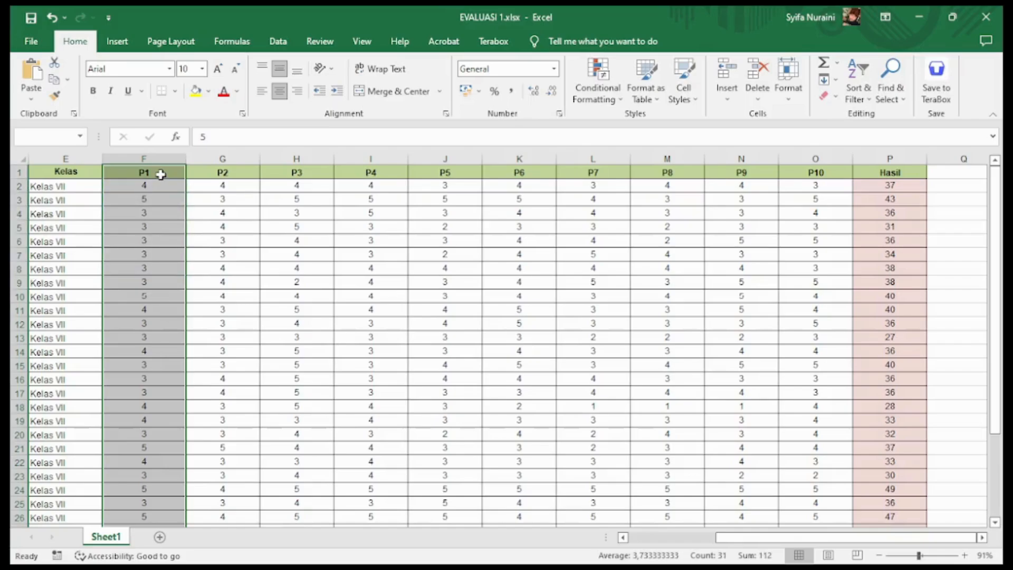
left_click(162, 305)
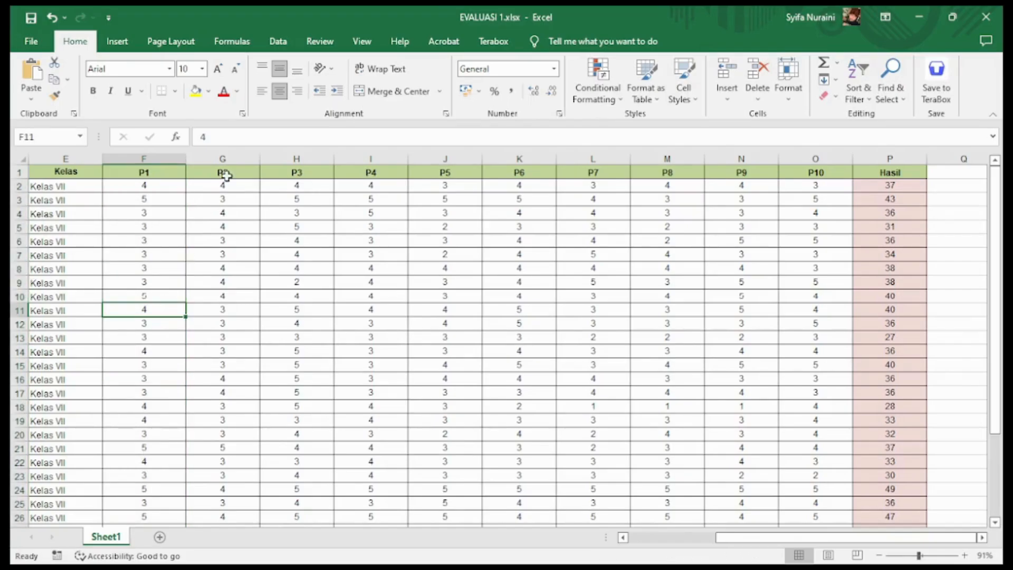
scroll(157, 469, "down", 3)
left_click(156, 474)
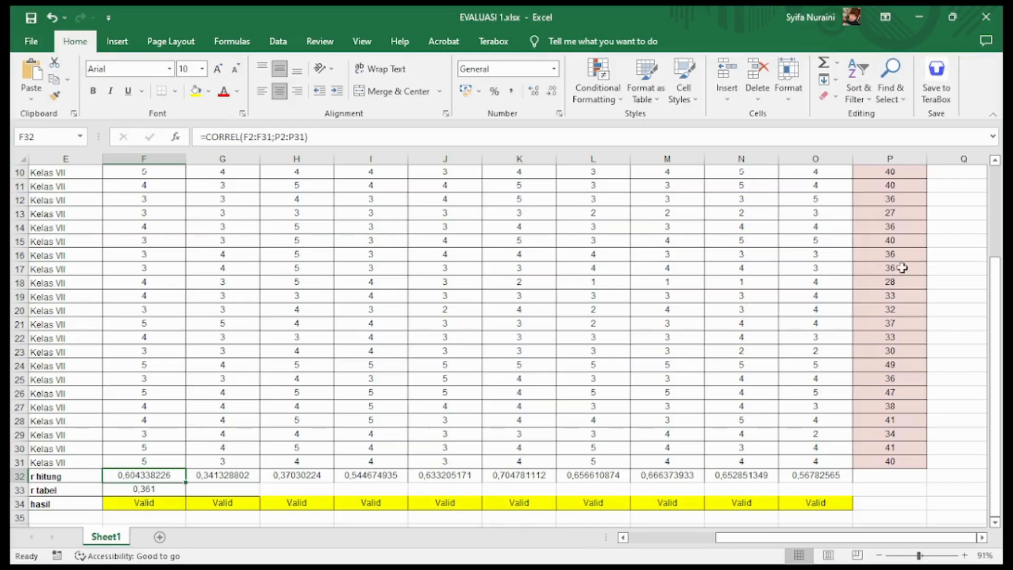
scroll(901, 250, "up", 3)
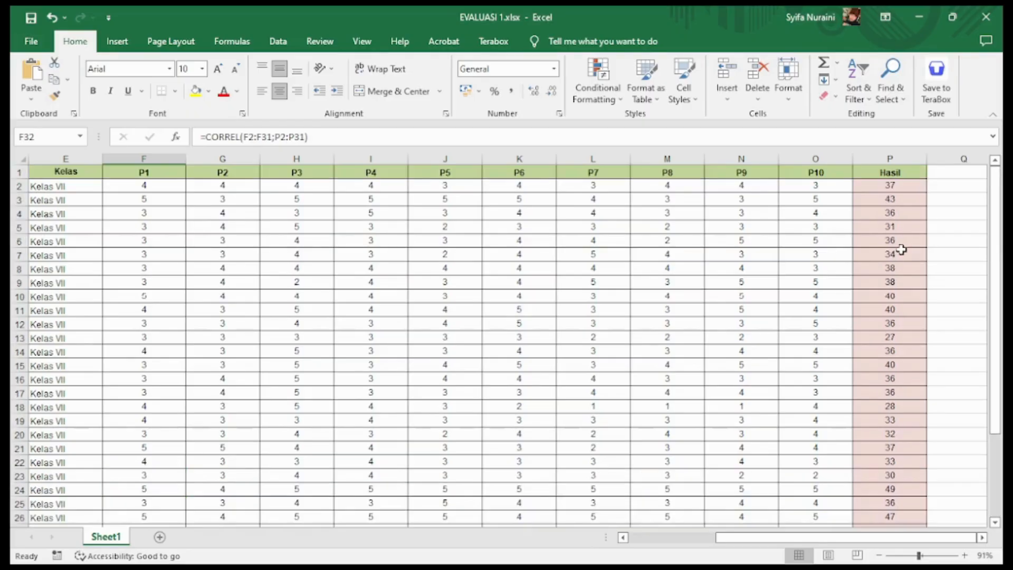
scroll(897, 251, "down", 3)
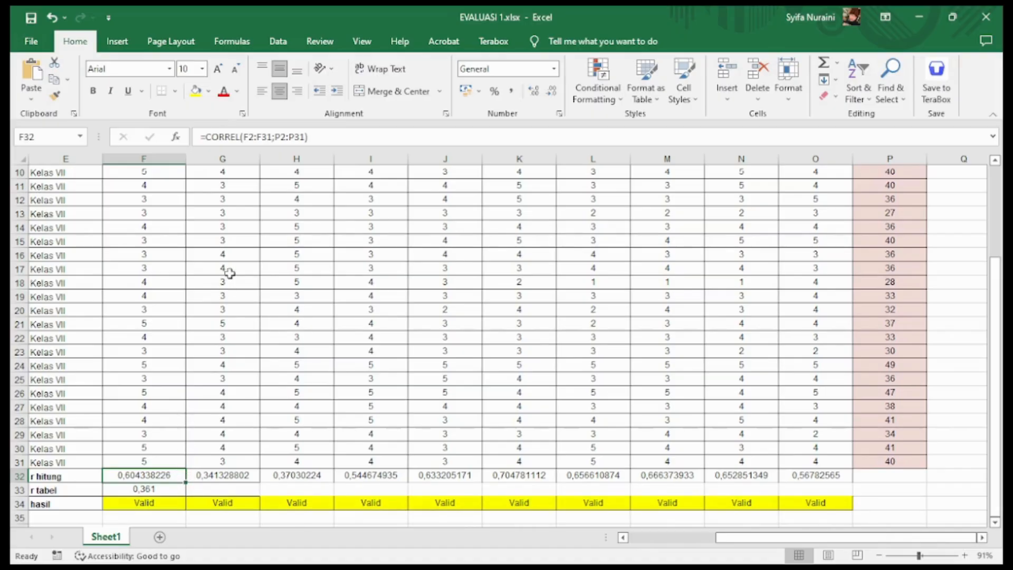
Compare the P2 scores with the Hasil column, down to the r hitung row
scroll(226, 271, "up", 3)
left_click(228, 241)
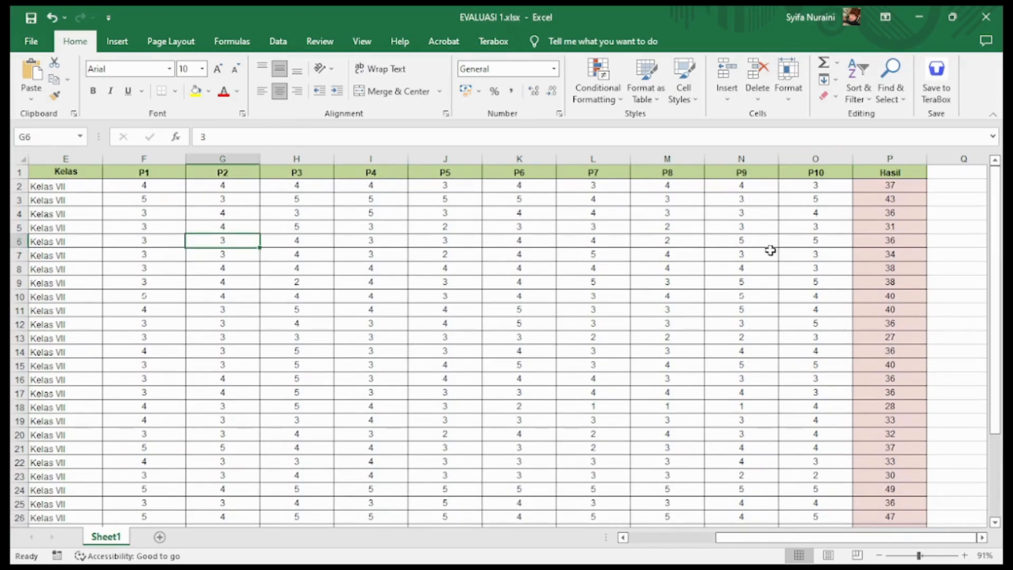
scroll(748, 305, "down", 4)
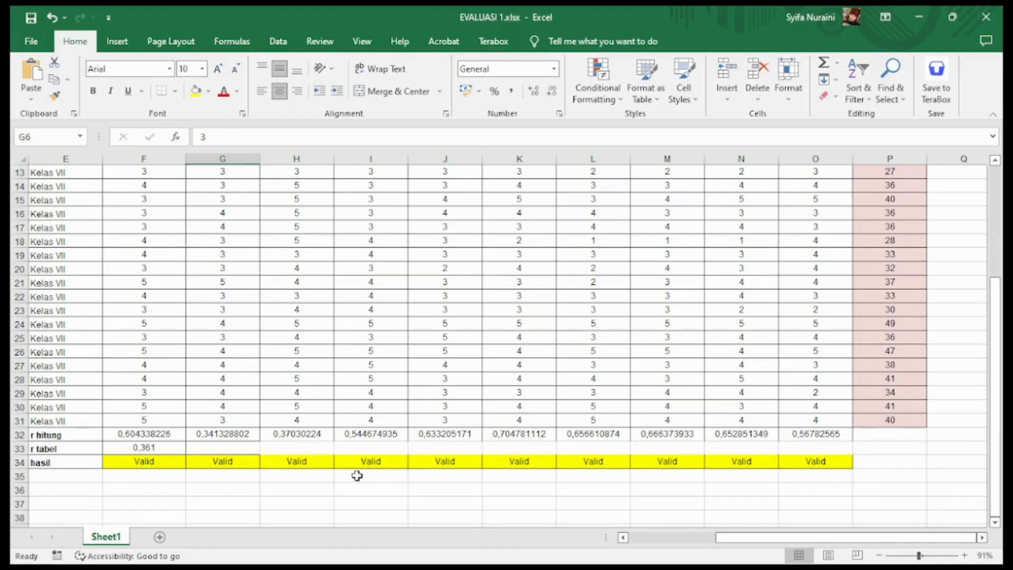
Check the r tabel value in F33 against the r hitung row above it
left_click(162, 449)
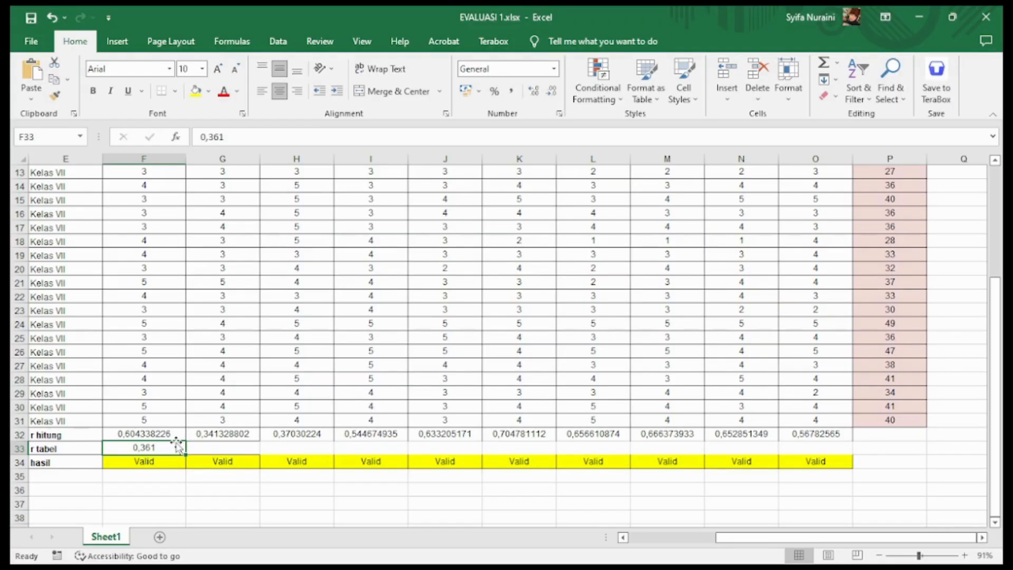
left_click(181, 420)
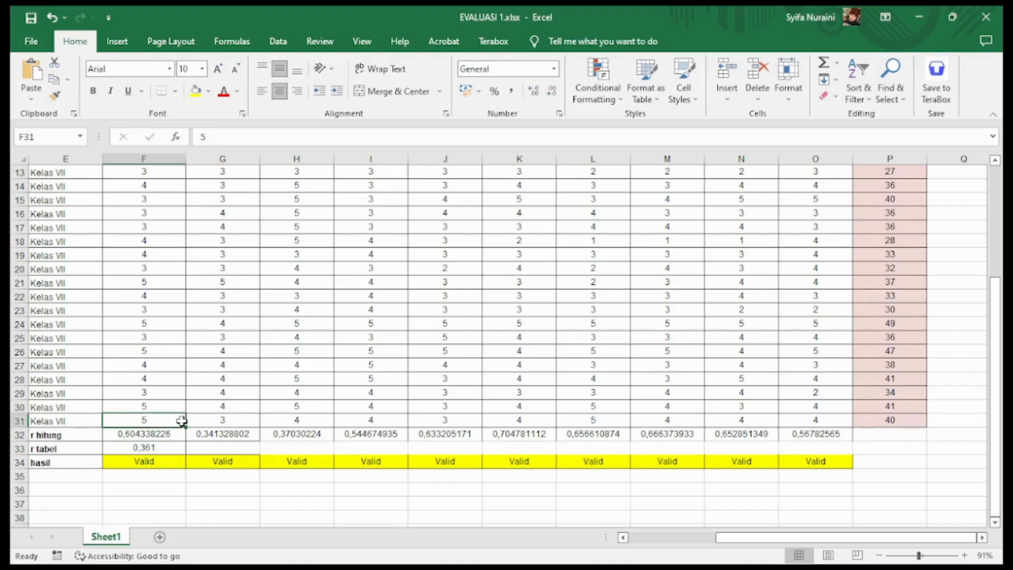
left_click(179, 445)
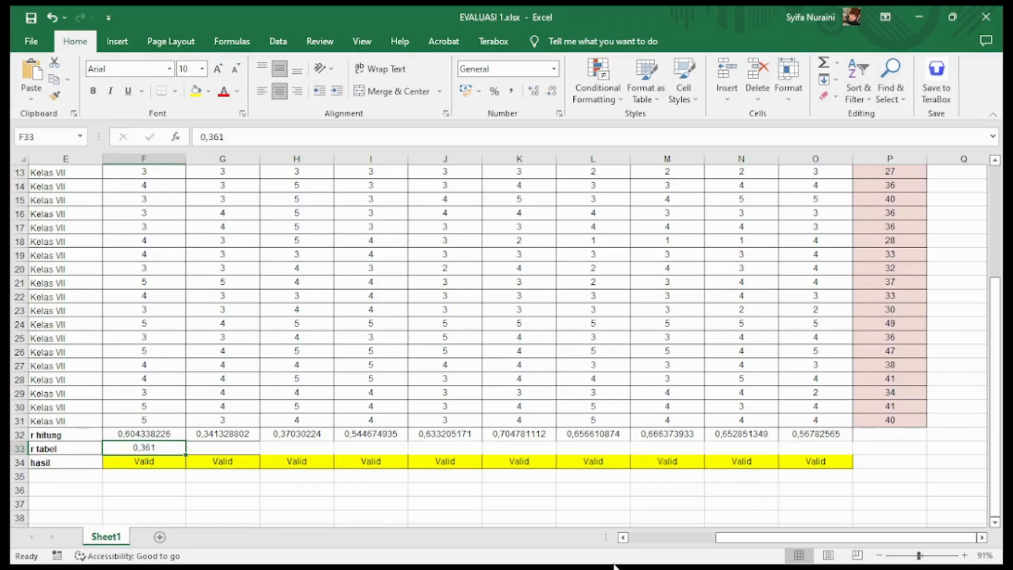
left_click(485, 559)
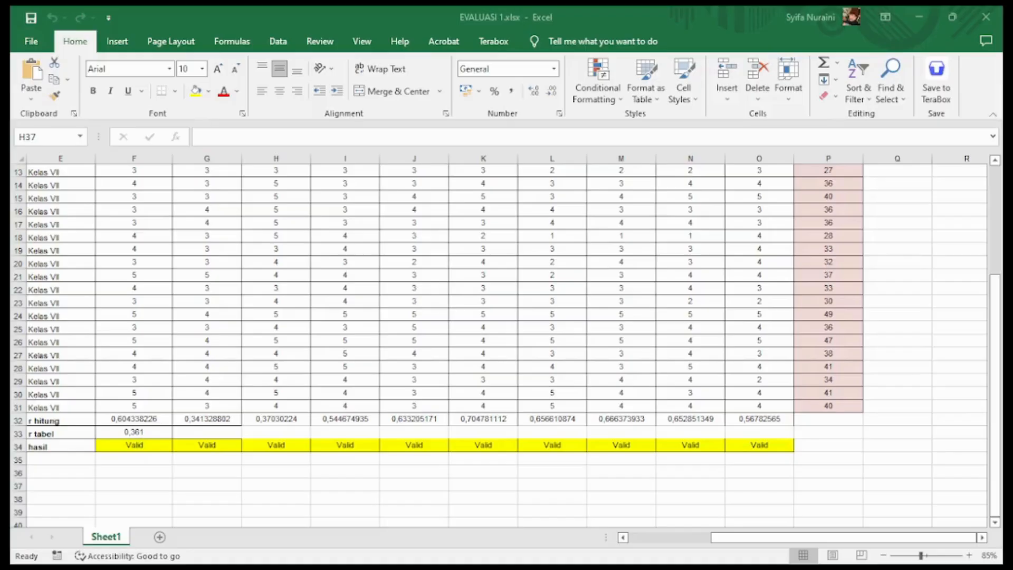
left_click(487, 559)
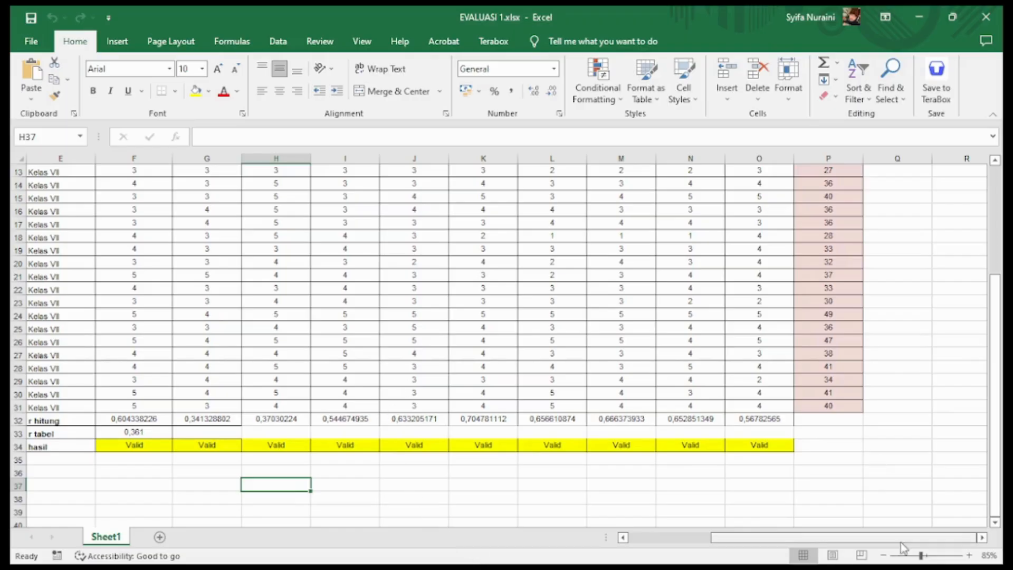
Examine how the IF formula in F34 compares r hitung with r tabel to label P1 Valid or Tidak Valid
left_click(924, 556)
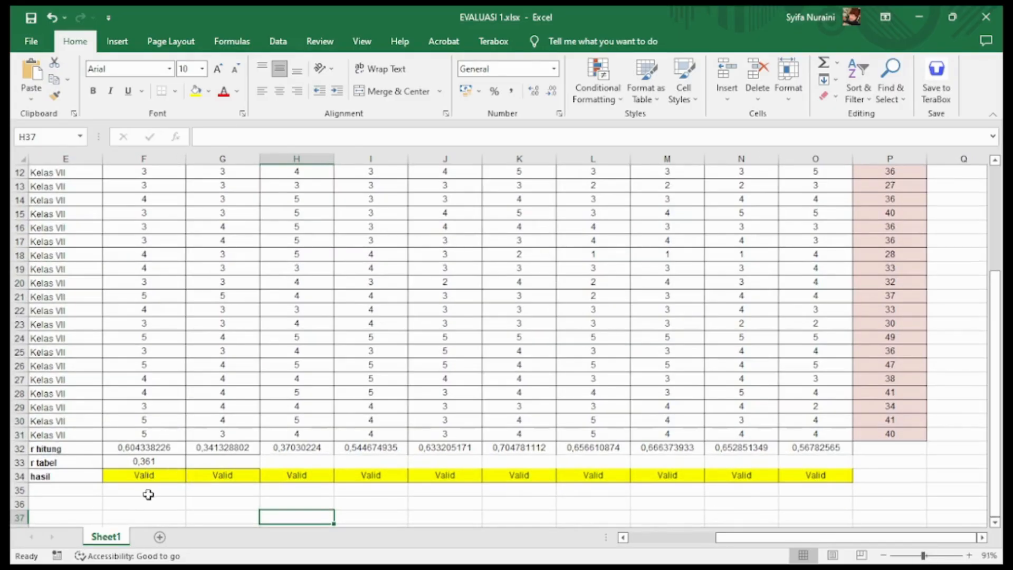
left_click(169, 473)
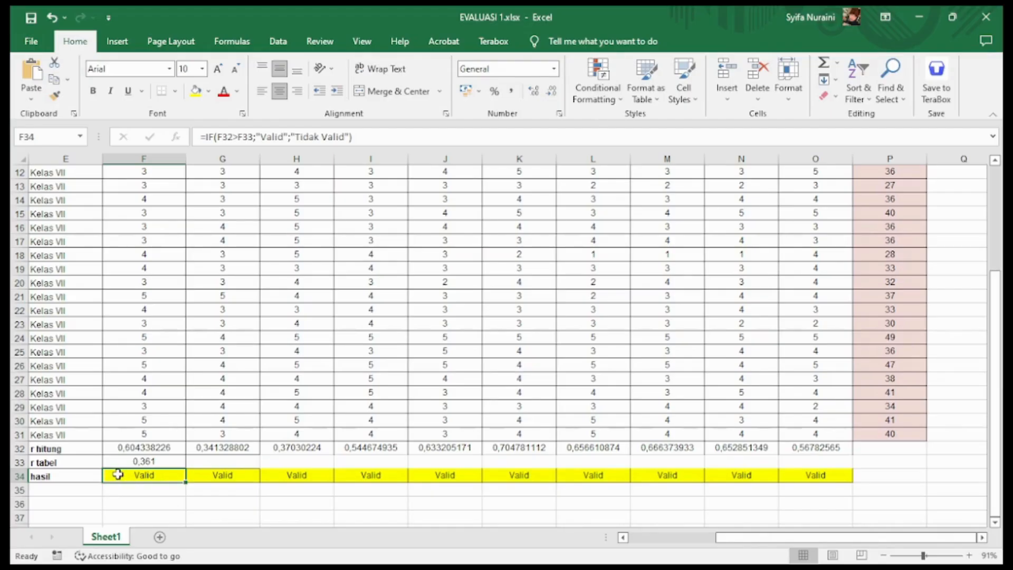
scroll(230, 362, "up", 1)
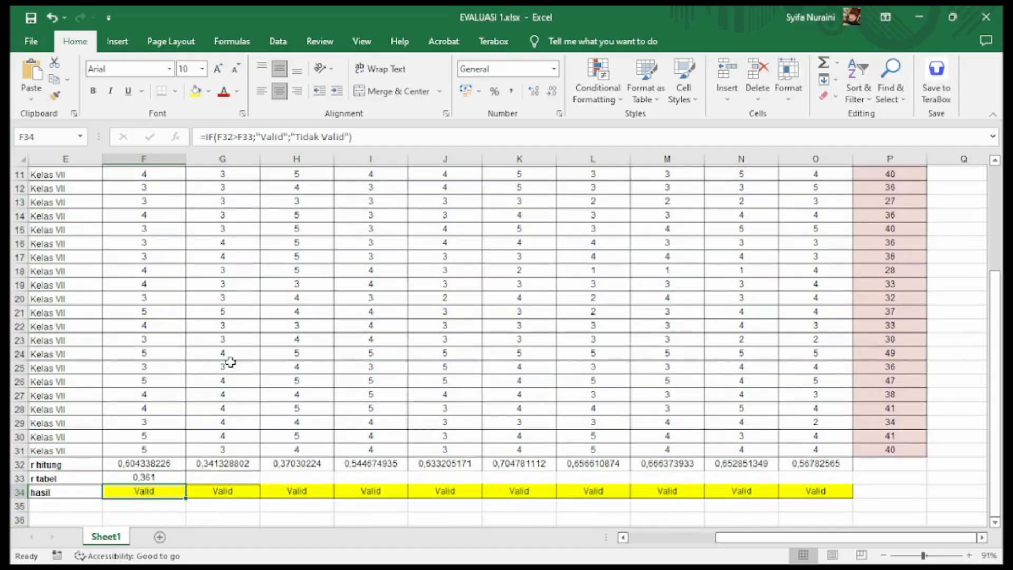
scroll(230, 362, "up", 4)
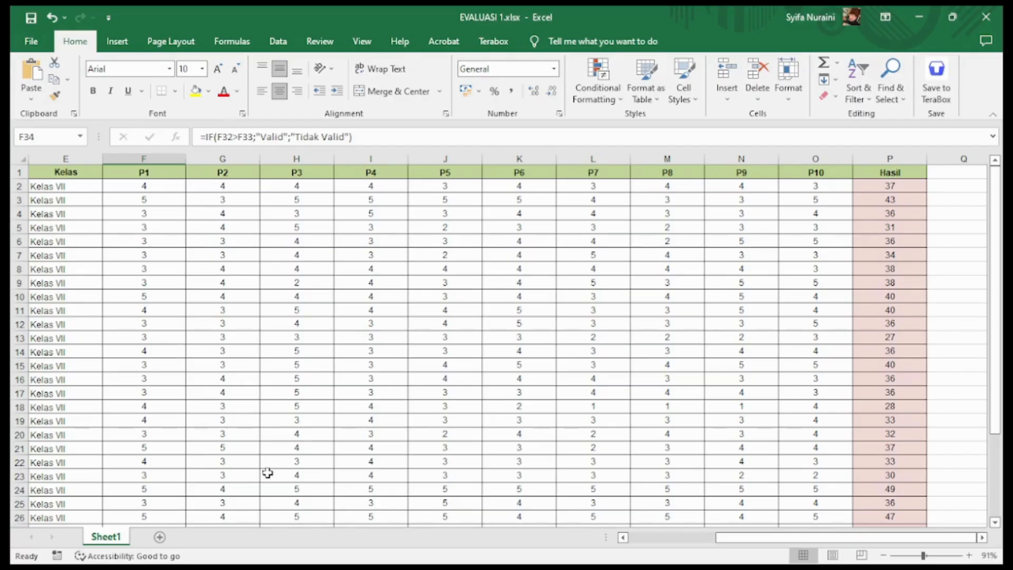
scroll(185, 362, "down", 15)
scroll(221, 421, "up", 8)
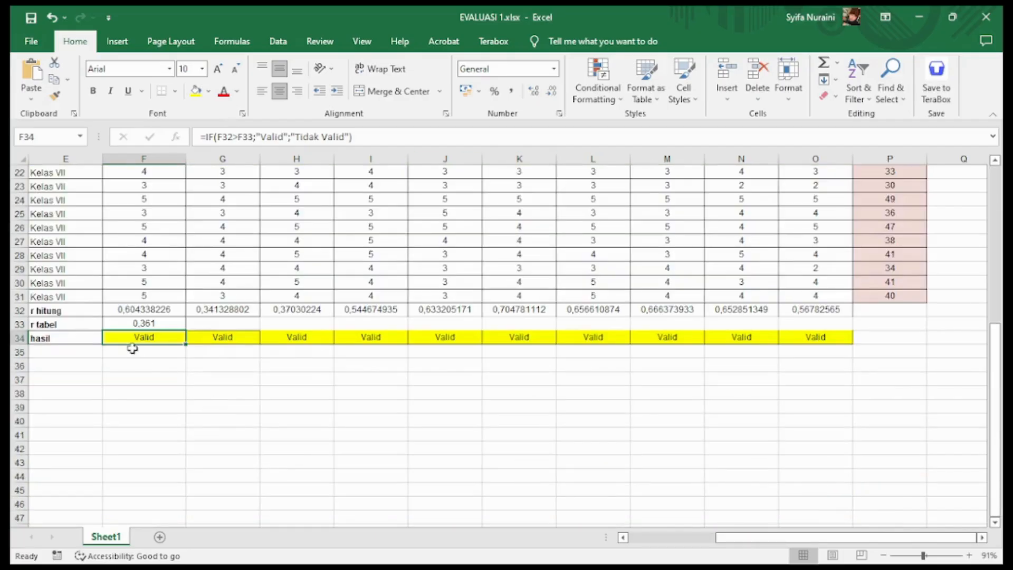
Review the hasil row for all ten items by selecting F34 through O34
left_click_drag(132, 348, 560, 337)
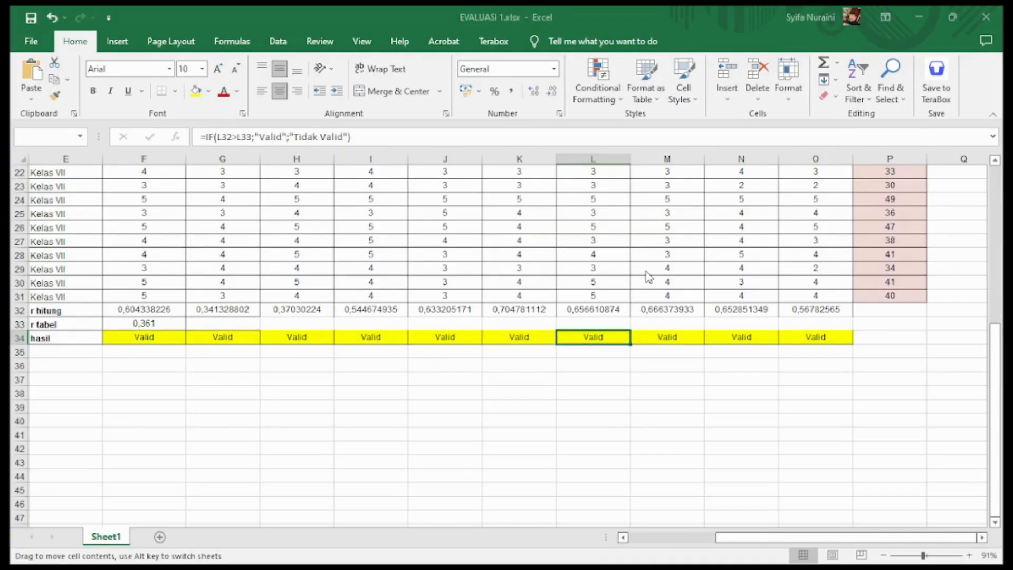
left_click(132, 339)
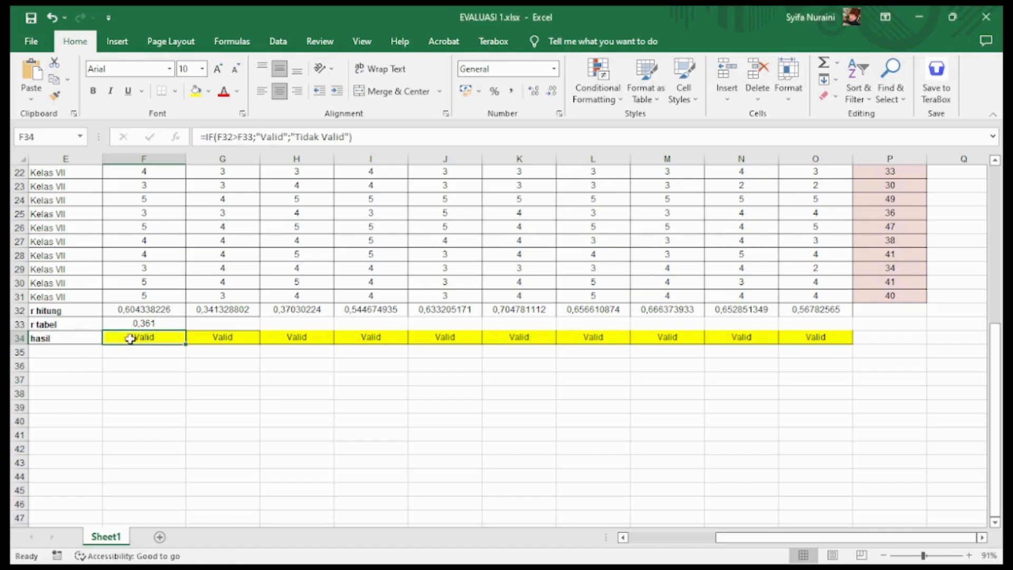
left_click_drag(130, 338, 835, 337)
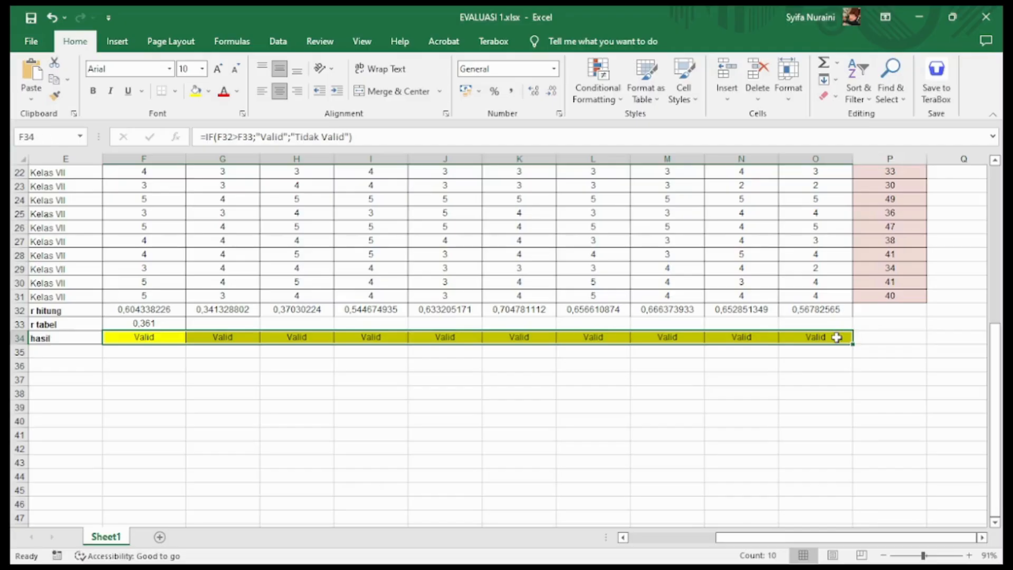
left_click(771, 376)
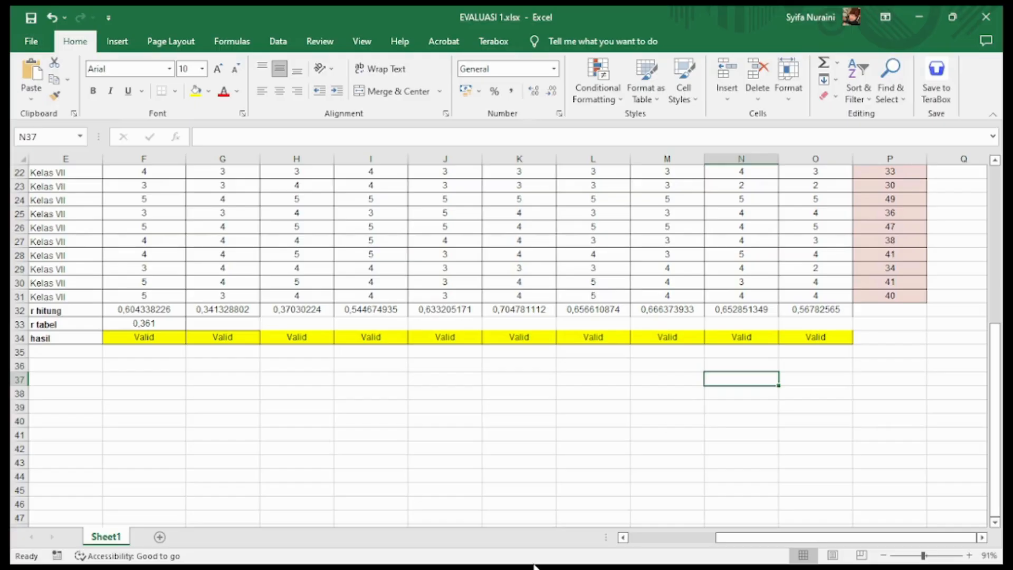
Switch to the sheet with the xt^2 and X2 data, and inspect the Hasil (xt) and xt^2 formulas for the first respondent
left_click(456, 548)
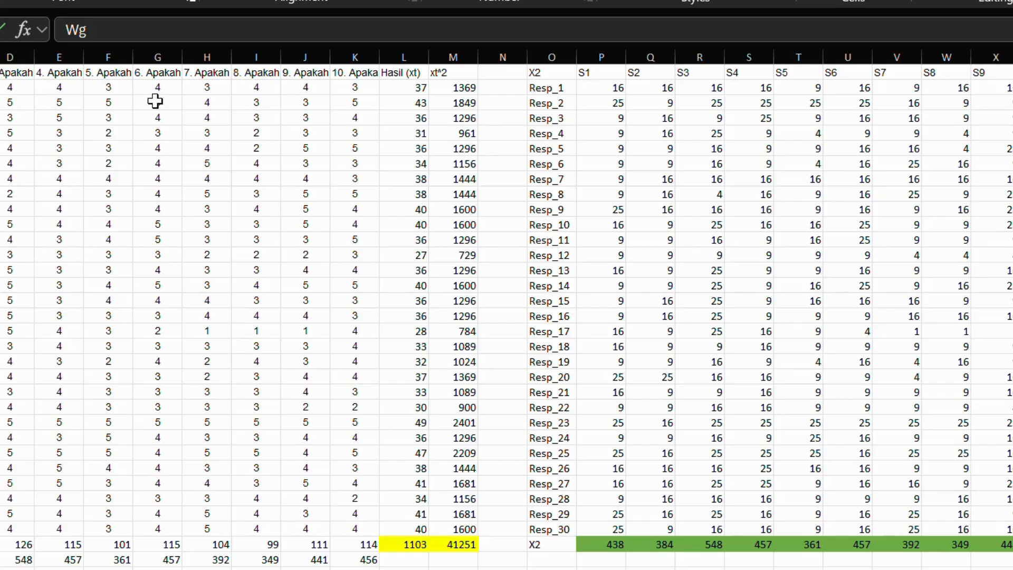
scroll(385, 240, "down", 1)
scroll(39, 167, "up", 1)
left_click(401, 88)
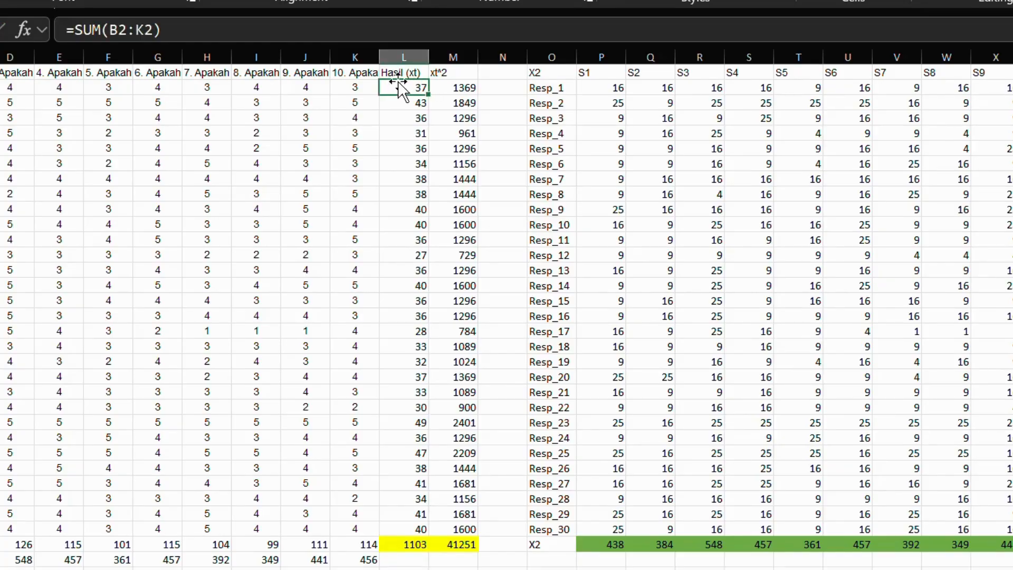
left_click(455, 86)
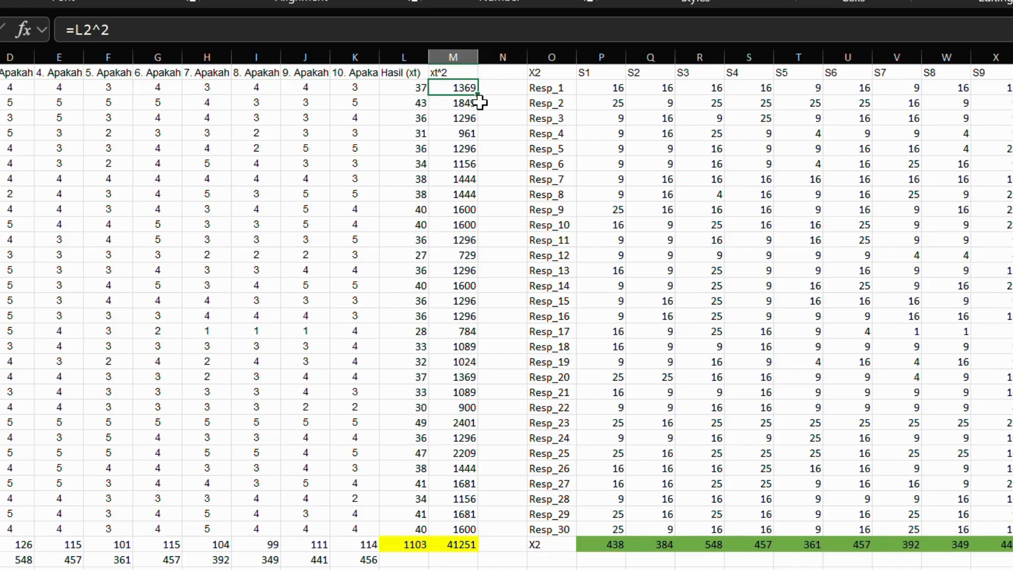
Examine the X2 table from Resp_1 to Resp_30, including its S1 onward headings and the squared-score formula in P2
left_click(559, 86)
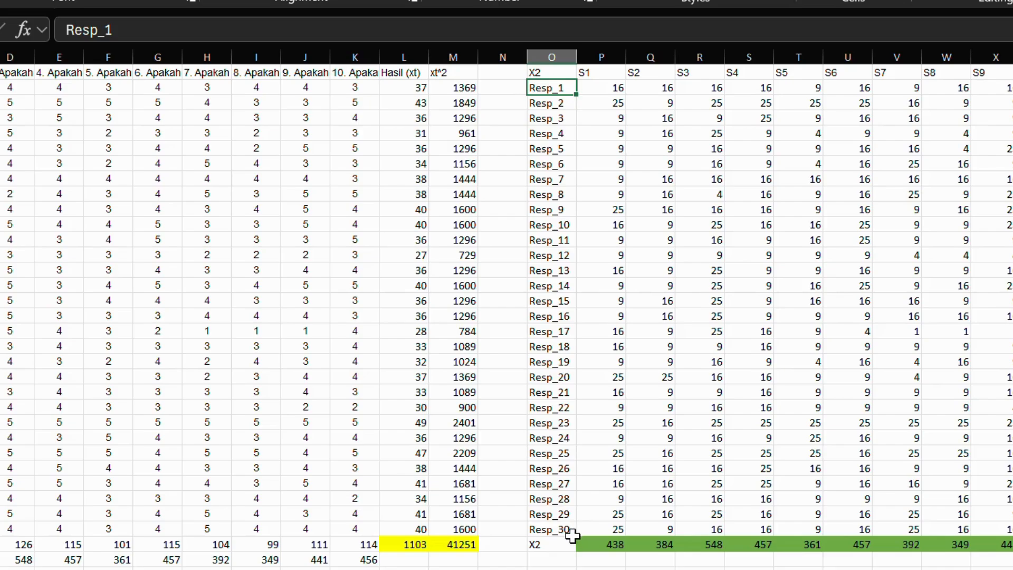
left_click(553, 71)
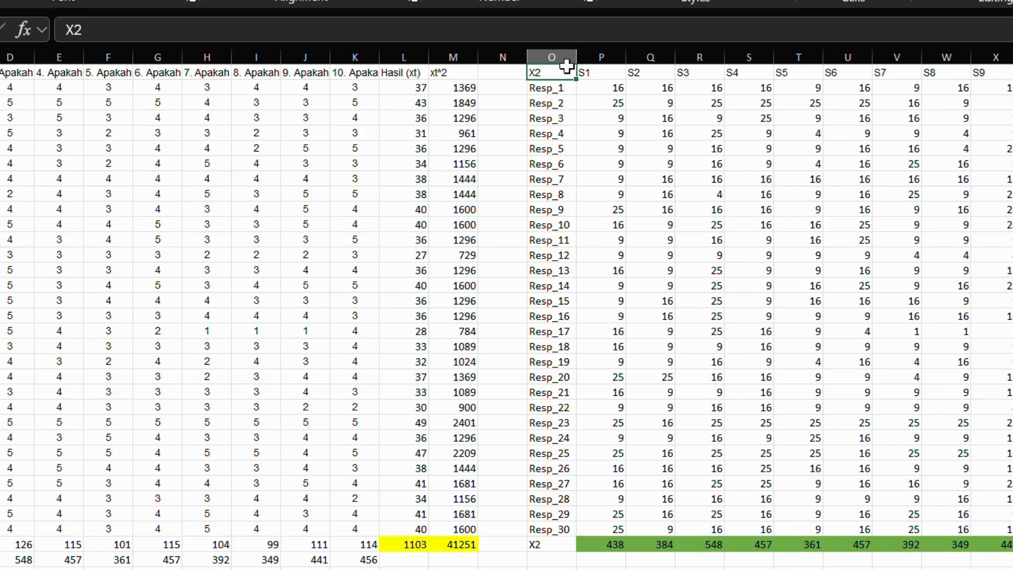
left_click(619, 76)
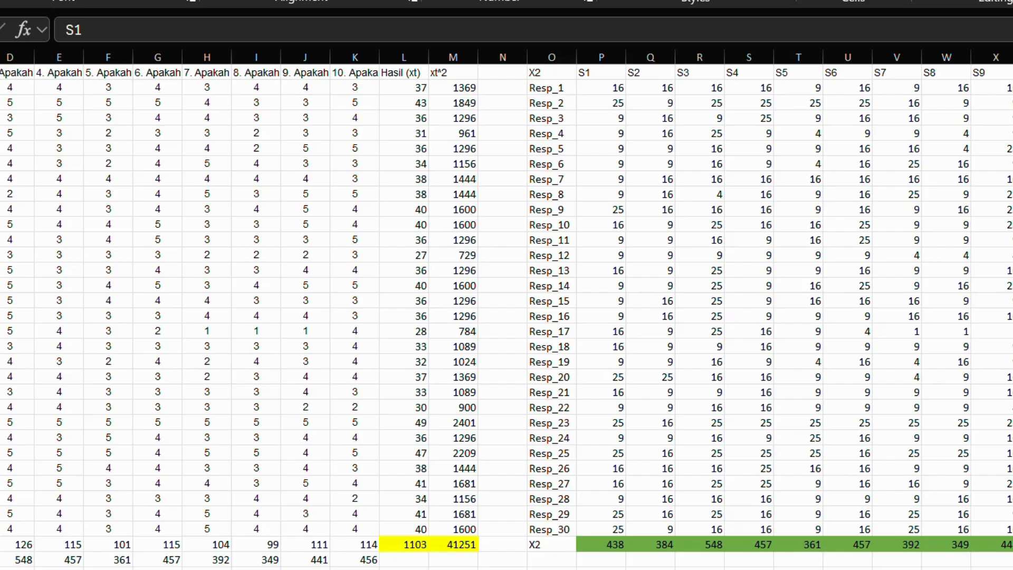
left_click(1012, 73)
left_click(612, 87)
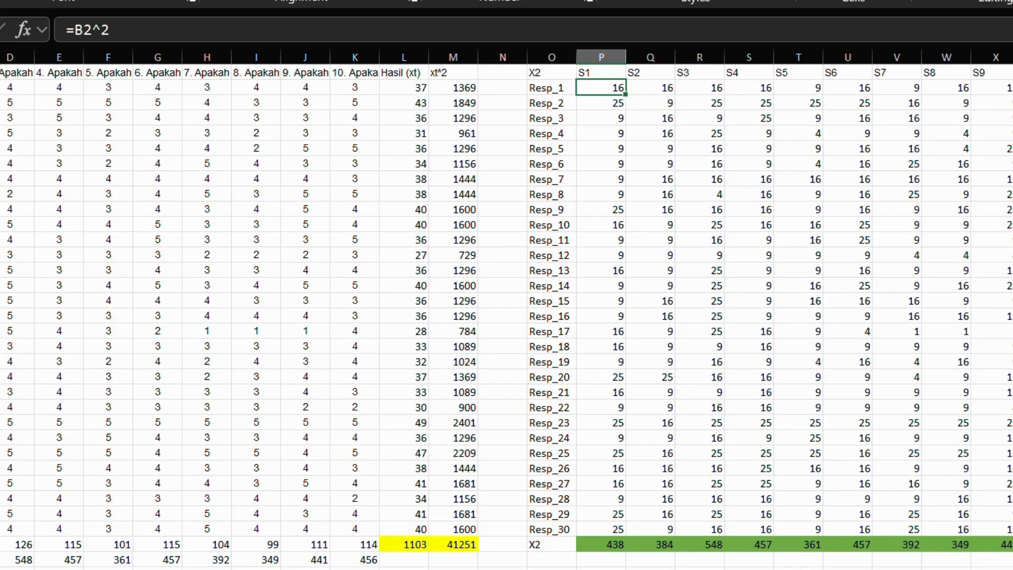
scroll(818, 290, "down", 2)
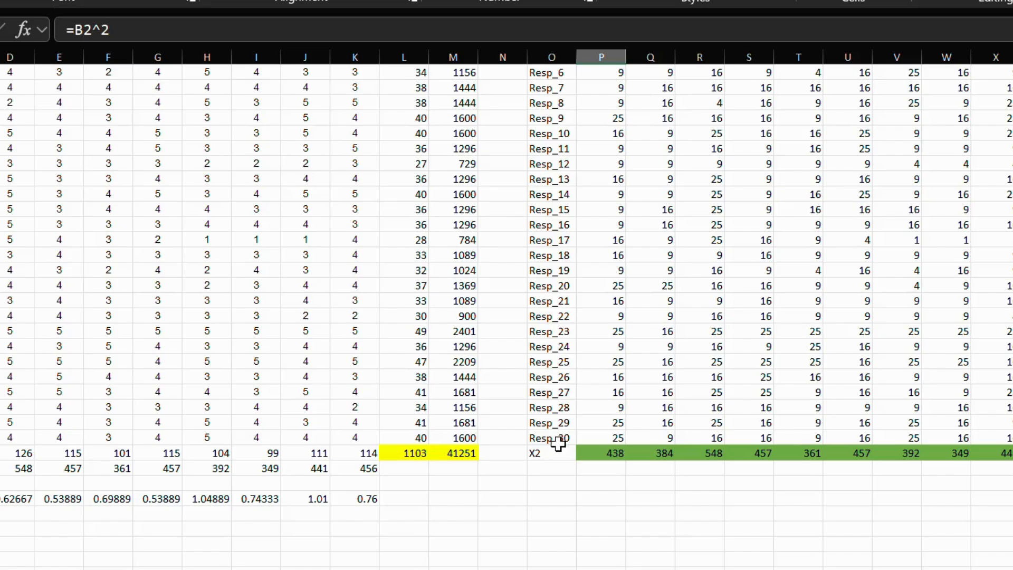
scroll(670, 187, "up", 2)
scroll(539, 522, "down", 2)
scroll(651, 372, "up", 2)
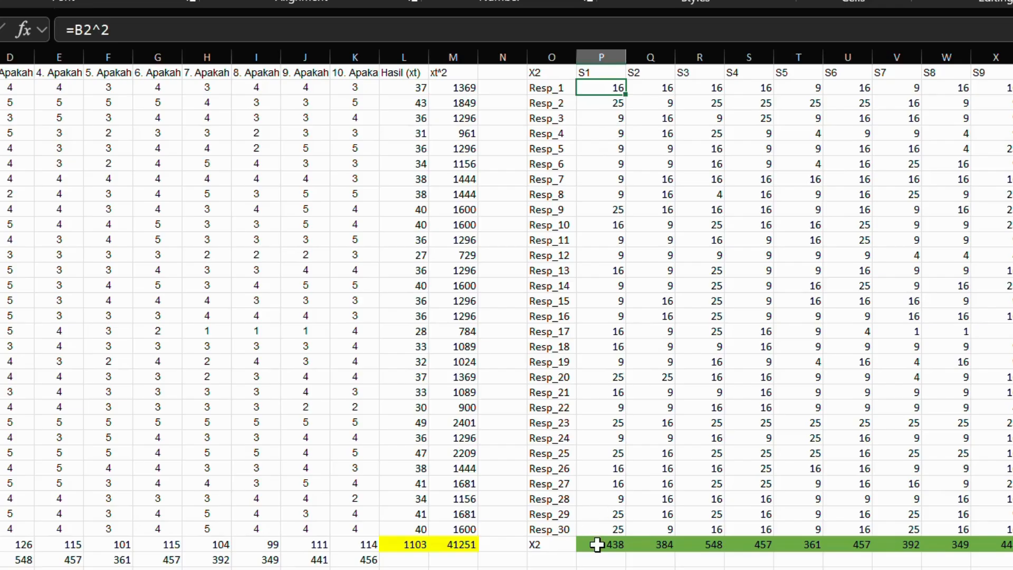
Inspect how the green X2 row sums the S1 column, and view the summary rows beneath the item scores
left_click(597, 544)
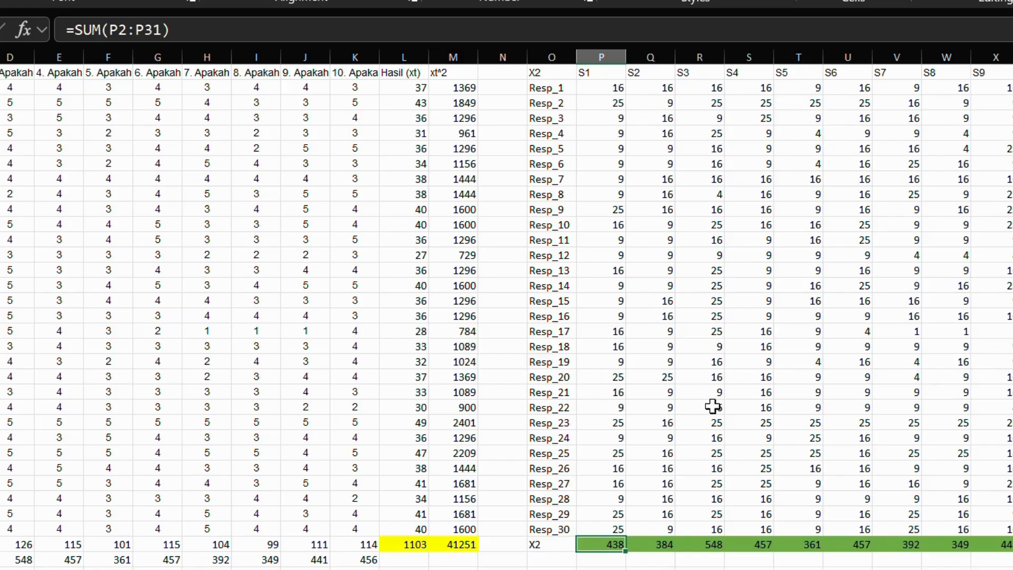
scroll(636, 524, "down", 1)
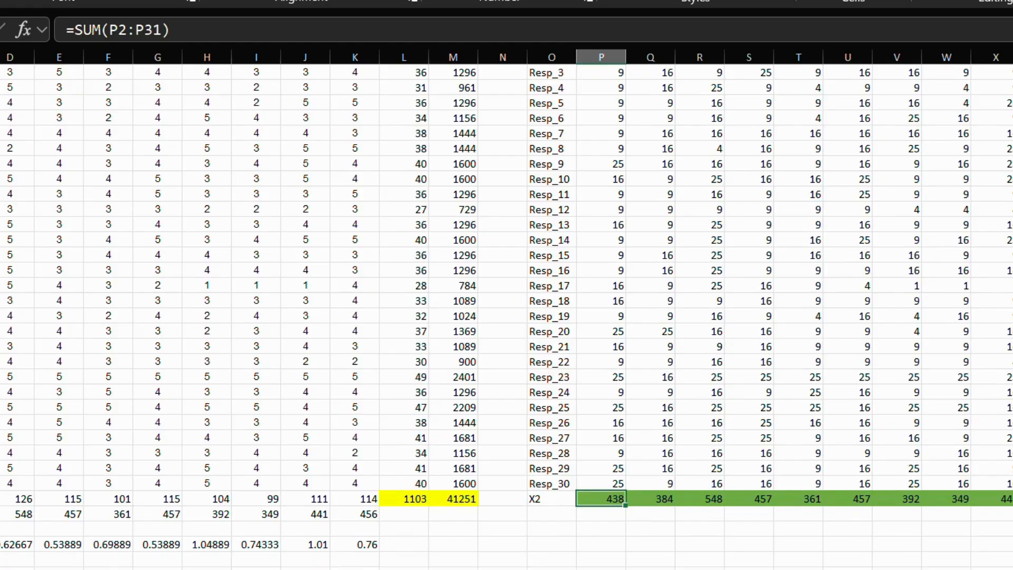
left_click(512, 515)
scroll(248, 484, "down", 2)
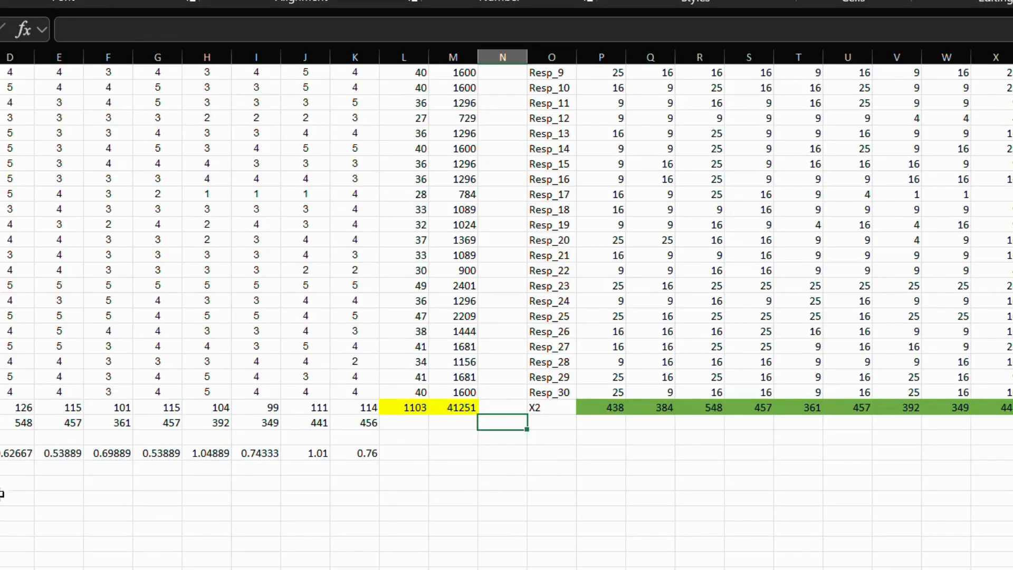
Examine the X row beneath the item scores and the SUM formula totalling the first item's scores in column B
left_click(1, 406)
key("Right")
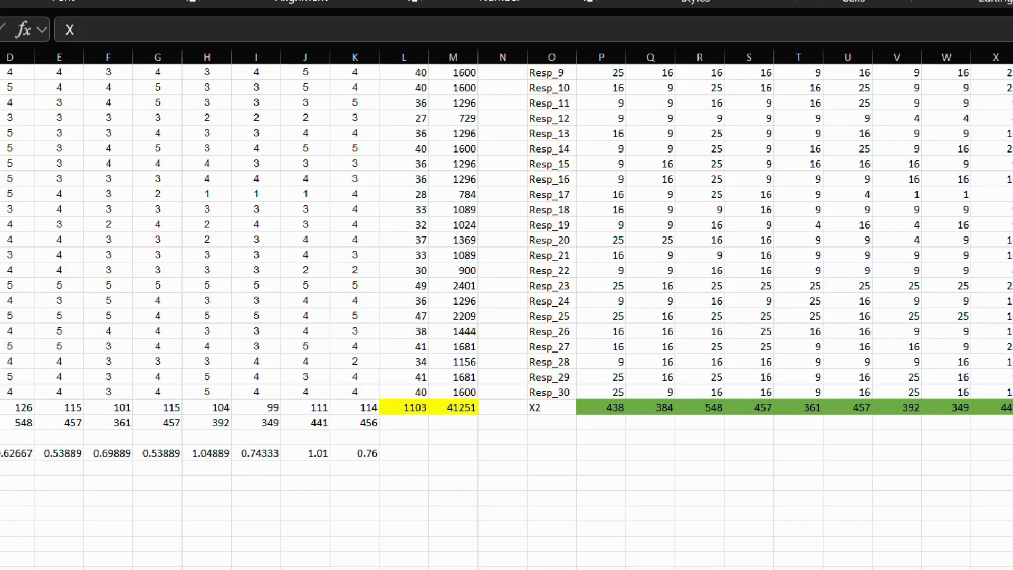
scroll(47, 384, "up", 3)
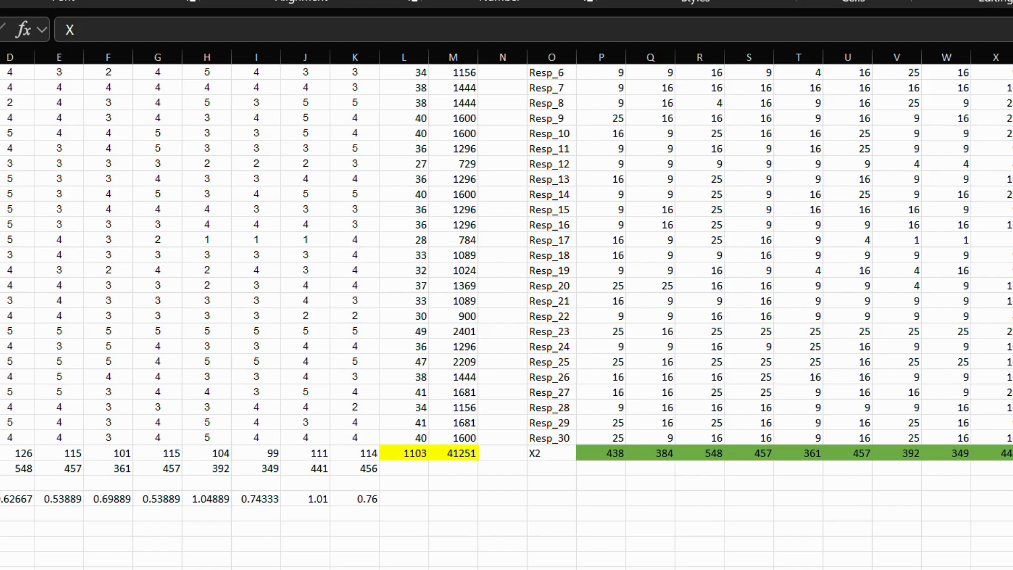
scroll(507, 306, "up", 2)
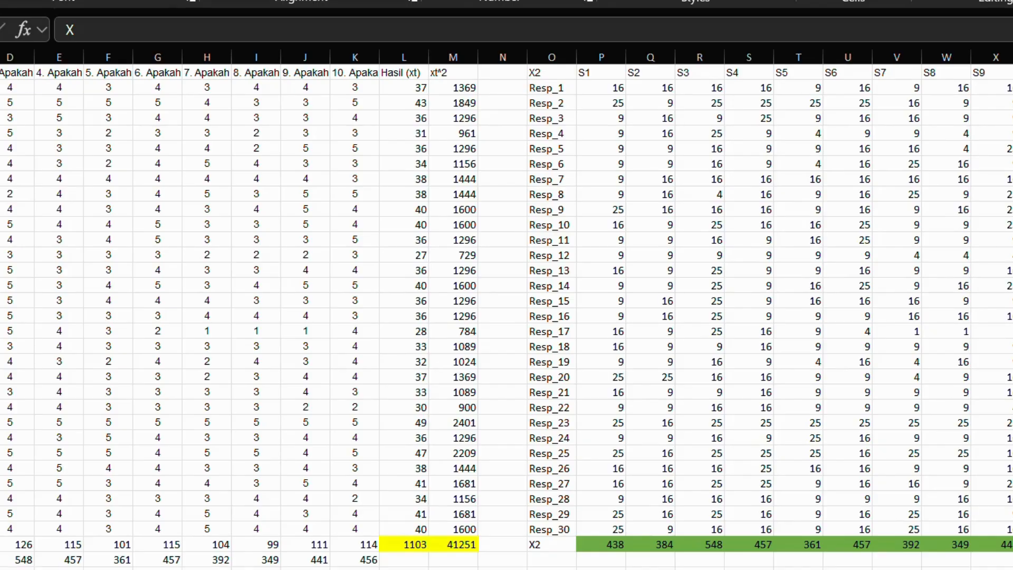
scroll(507, 306, "down", 1)
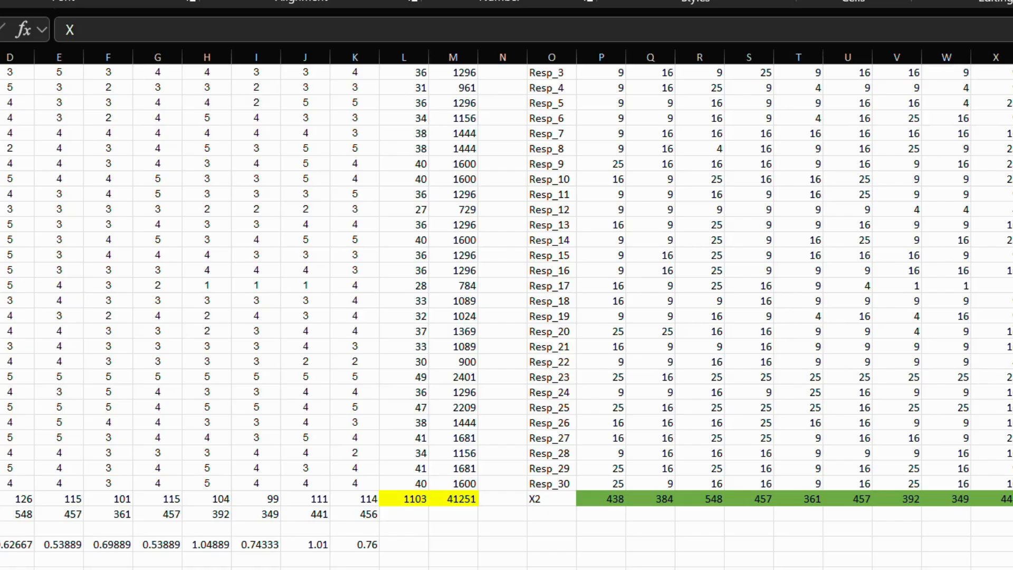
scroll(507, 306, "up", 1)
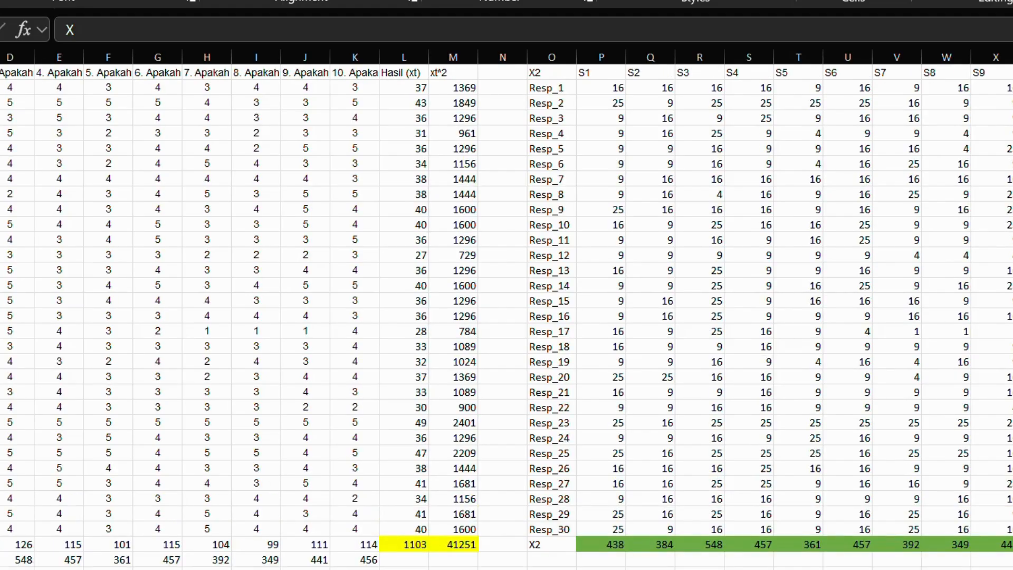
left_click(0, 88)
scroll(507, 317, "down", 2)
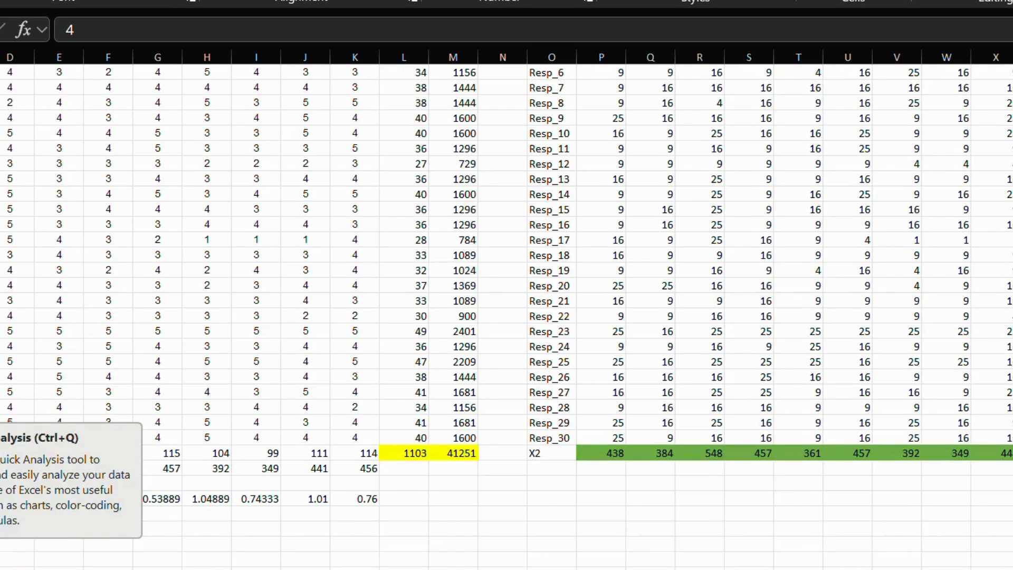
left_click(0, 468)
left_click(0, 453)
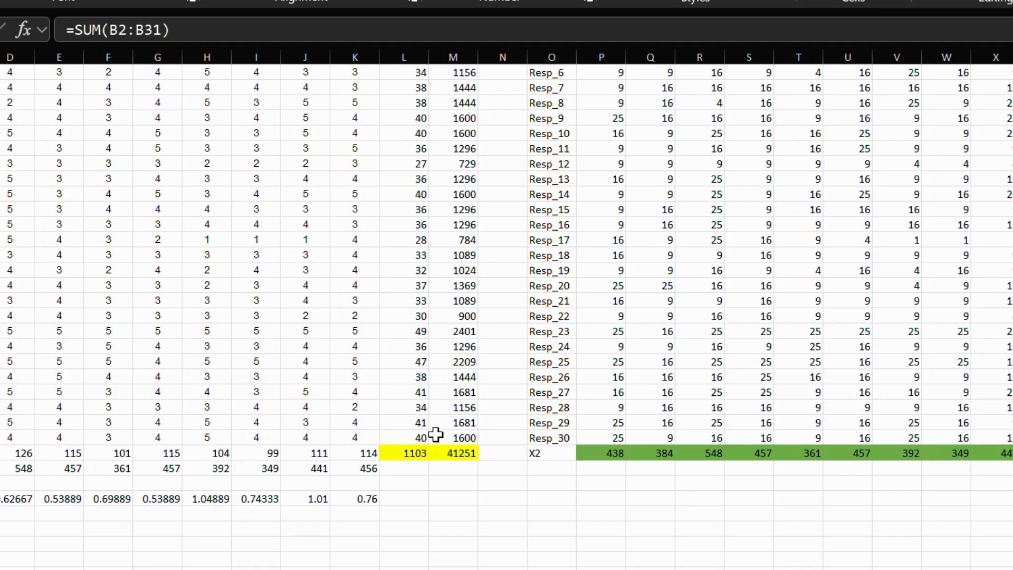
Inspect the SUM formulas in the yellow totals of the Hasil (xt) and xt^2 columns, L32 and M32
scroll(430, 380, "up", 2)
scroll(425, 330, "down", 1)
scroll(424, 325, "down", 2)
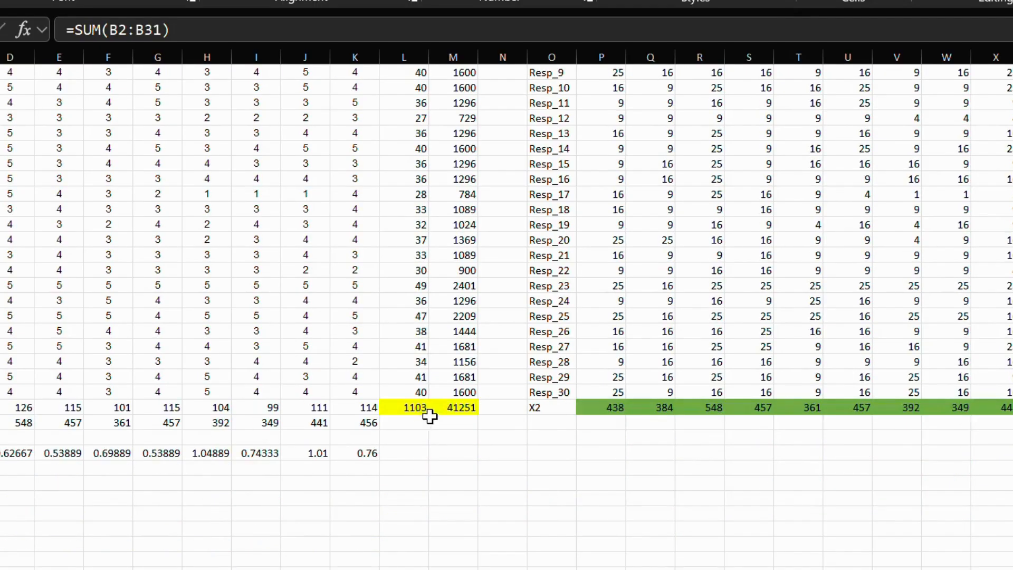
left_click(424, 409)
left_click(451, 411)
left_click(414, 407)
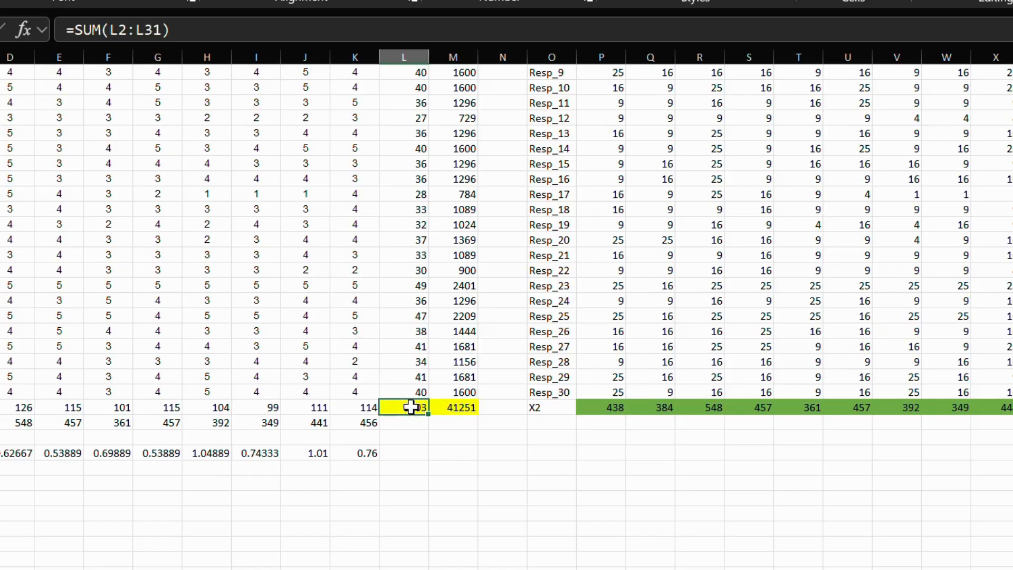
left_click(454, 407)
scroll(438, 383, "up", 1)
scroll(439, 384, "down", 2)
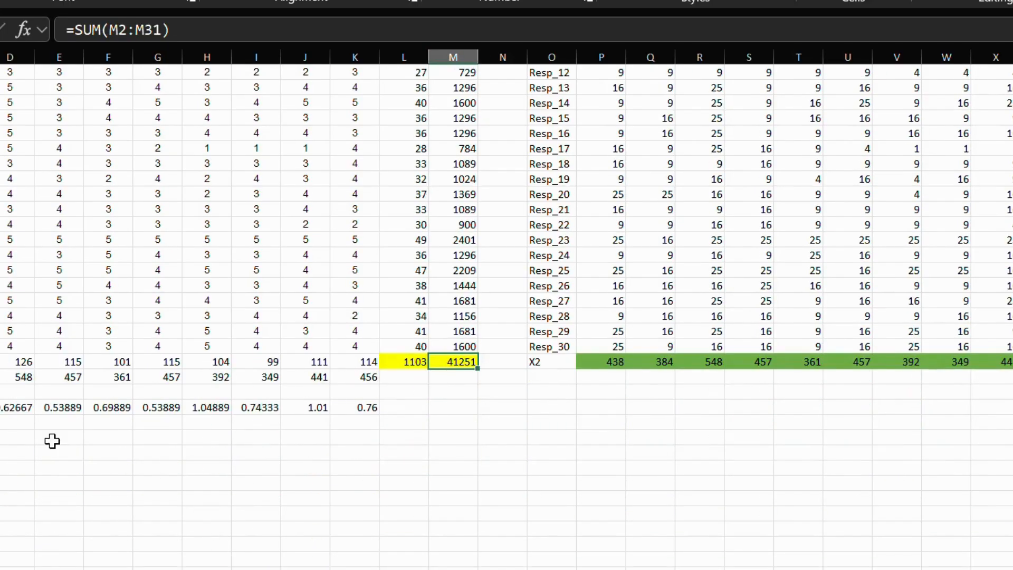
Inspect the X2 row beneath the item scores and trace its first item's value to the green total in P32
left_click(21, 377)
left_click(0, 377)
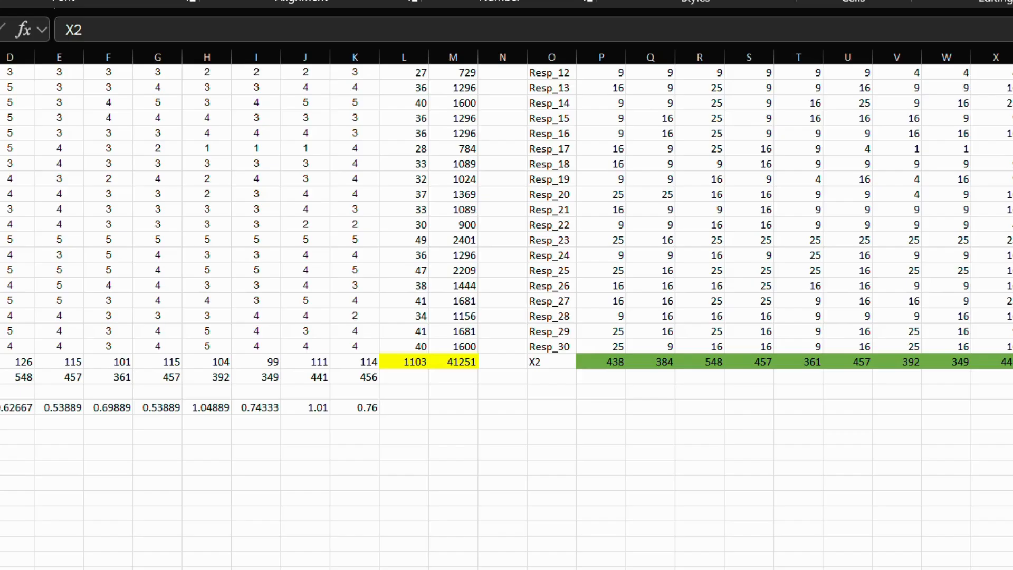
left_click(0, 376)
left_click(617, 361)
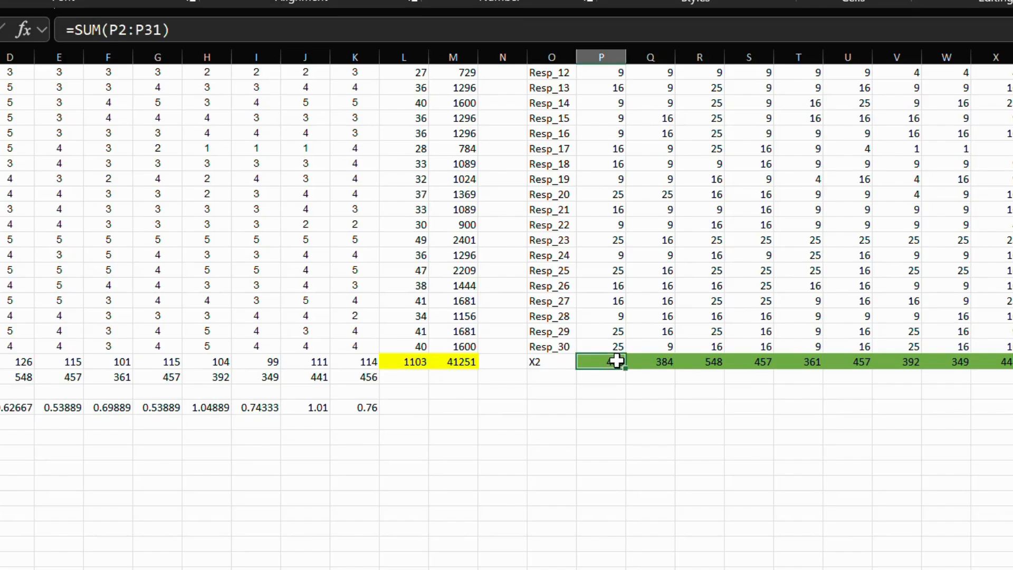
left_click(0, 377)
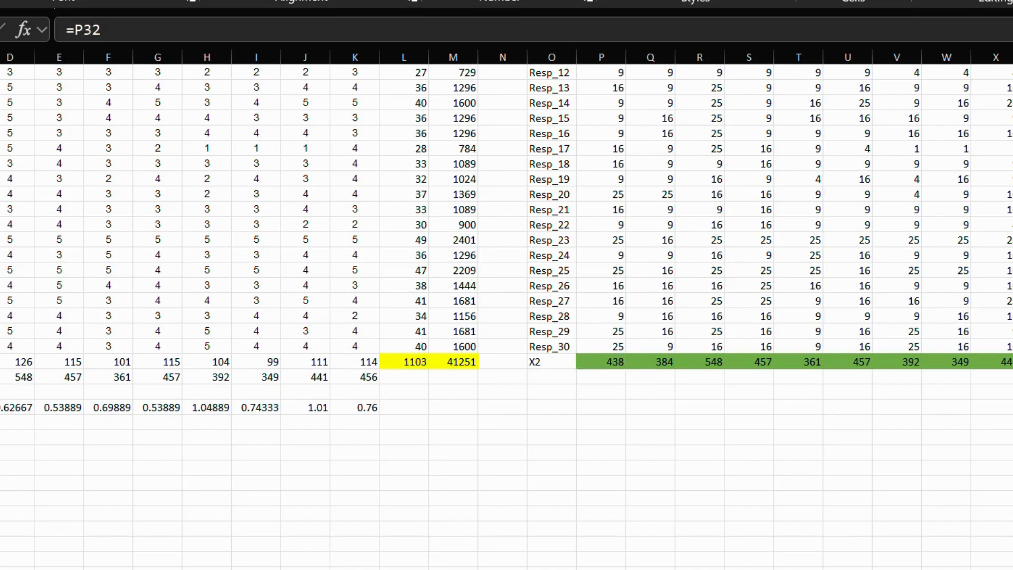
left_click(612, 376)
left_click(610, 365)
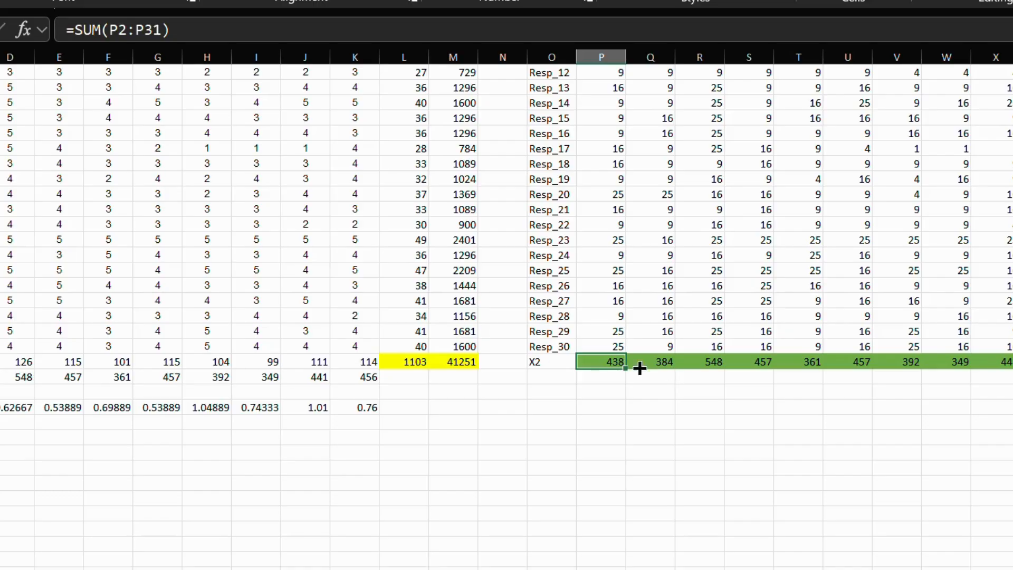
Inspect the respondent COUNT formula in B34 and review the first item's scores in B2:B31 that it covers
scroll(47, 417, "down", 1)
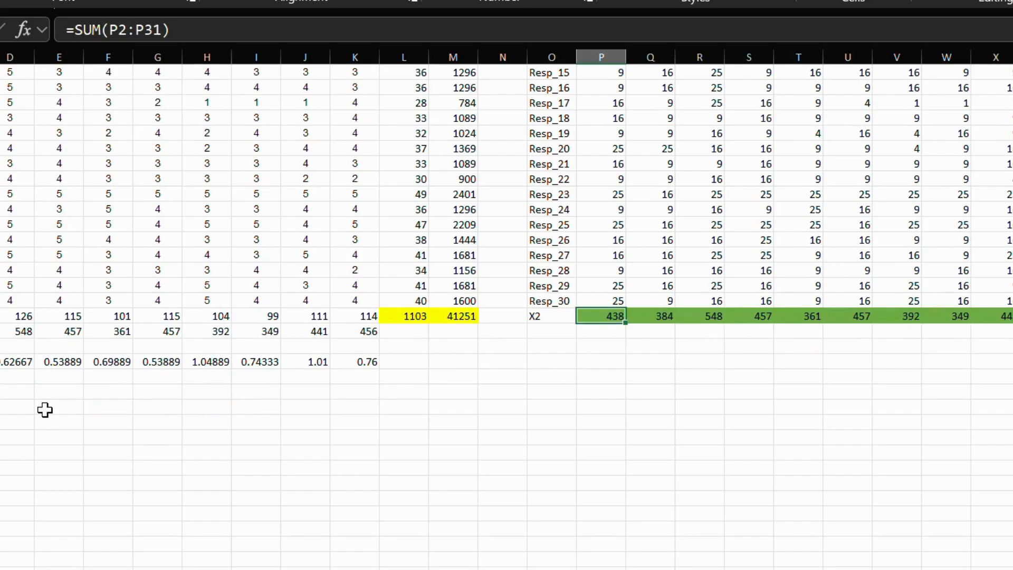
left_click(0, 346)
scroll(38, 340, "up", 3)
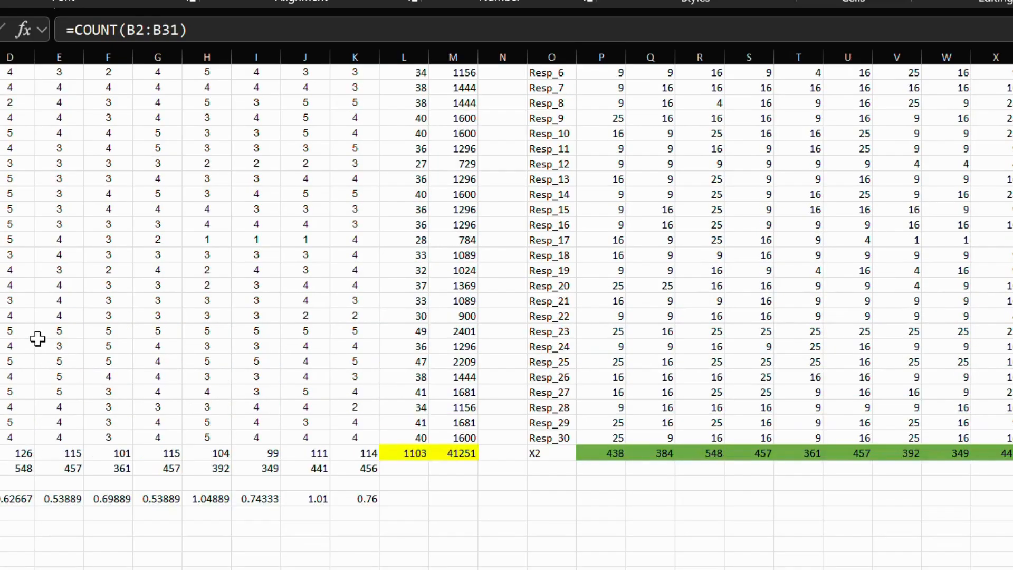
scroll(9, 399, "up", 2)
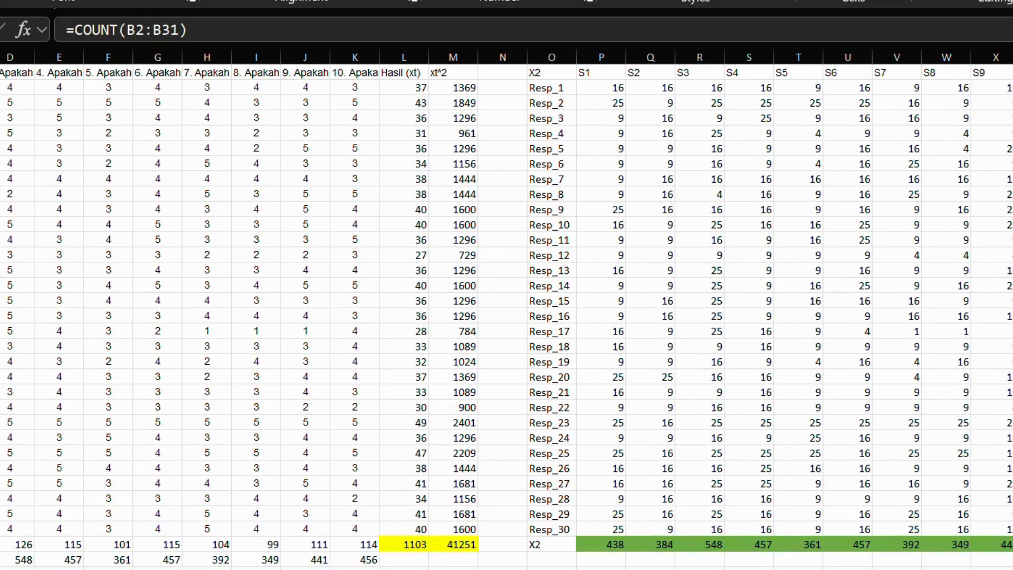
scroll(507, 295, "down", 4)
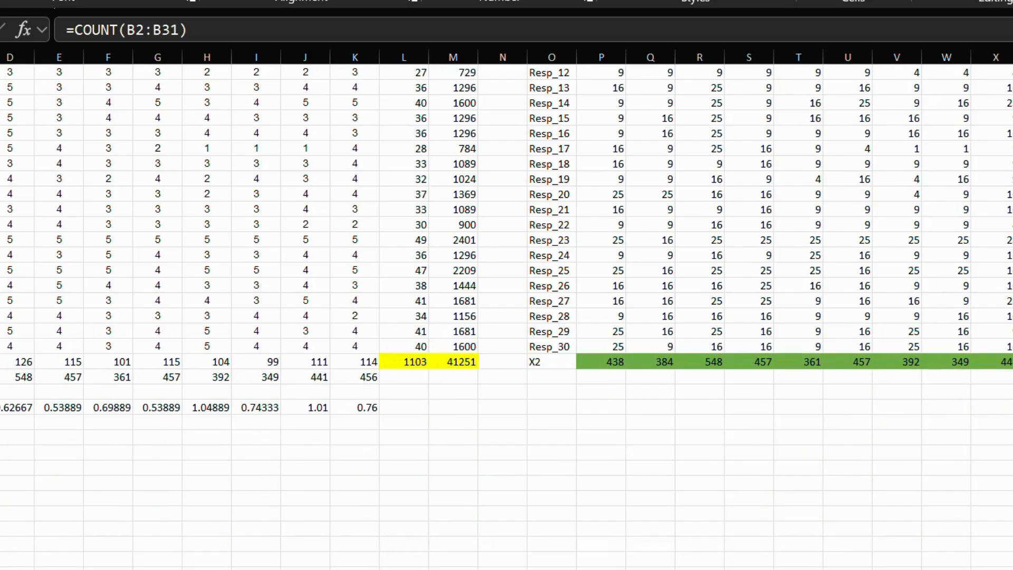
scroll(506, 296, "up", 3)
scroll(507, 295, "up", 1)
left_click(0, 88)
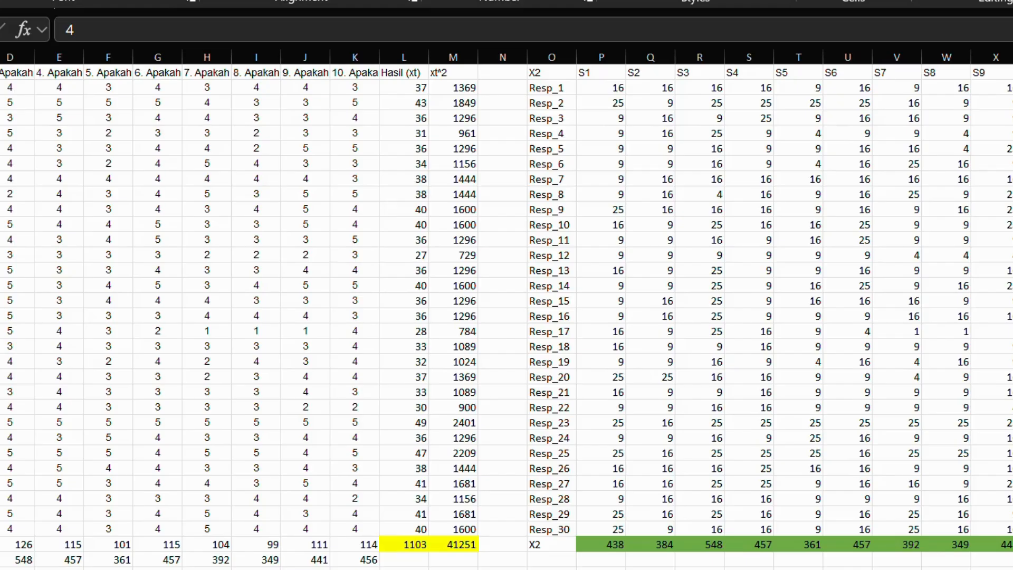
scroll(507, 295, "down", 3)
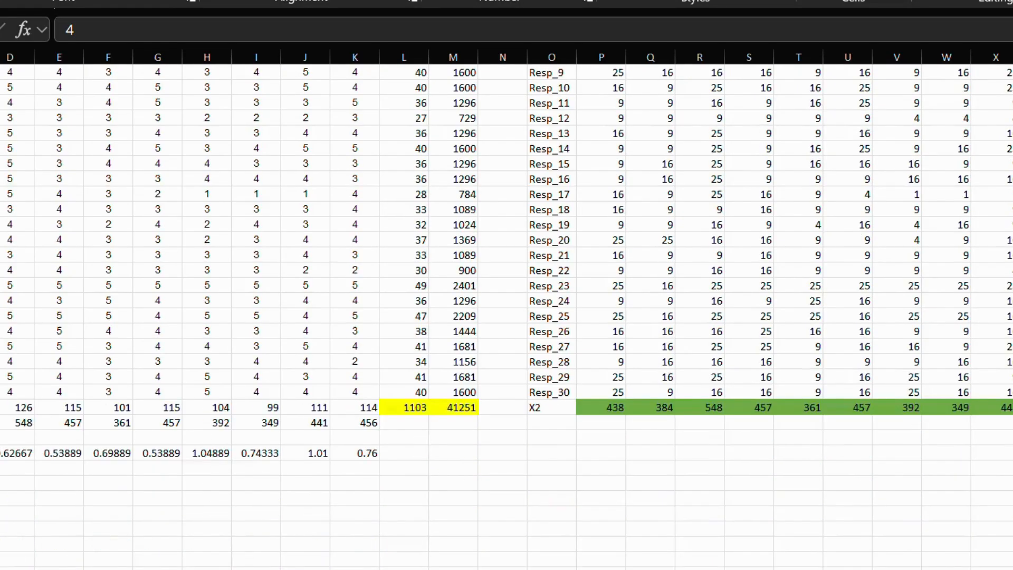
left_click(0, 438)
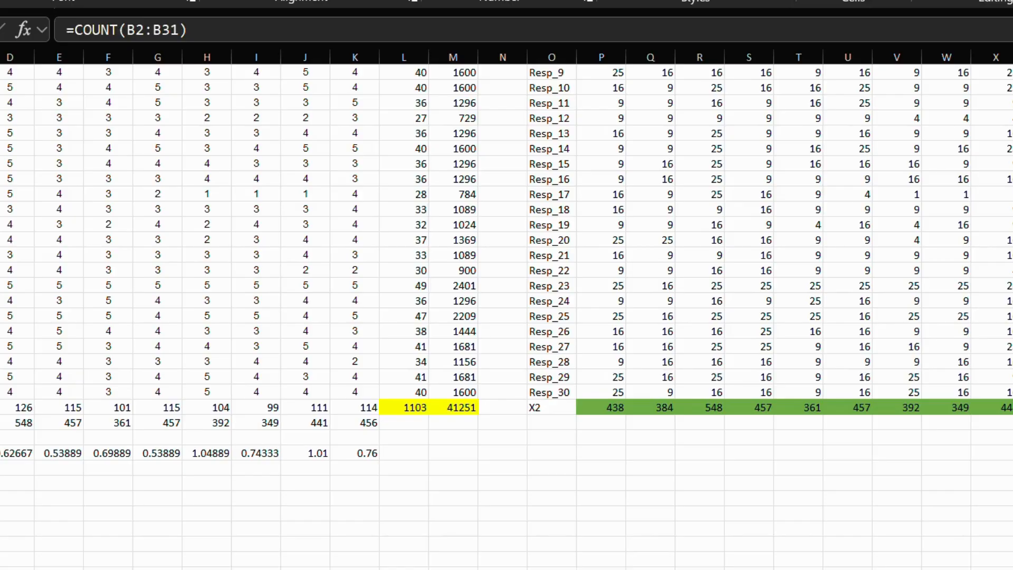
scroll(507, 296, "down", 2)
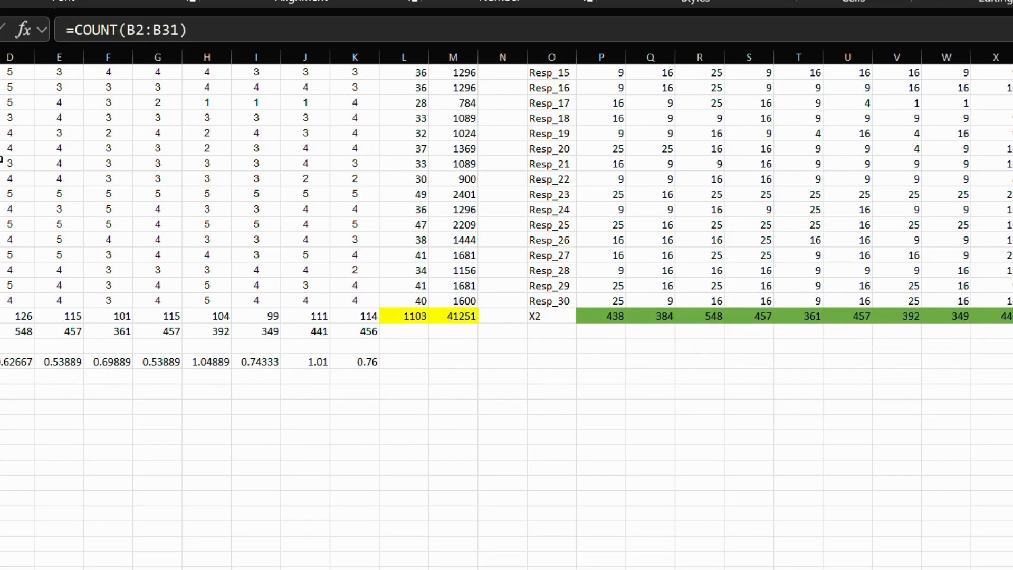
scroll(84, 291, "up", 2)
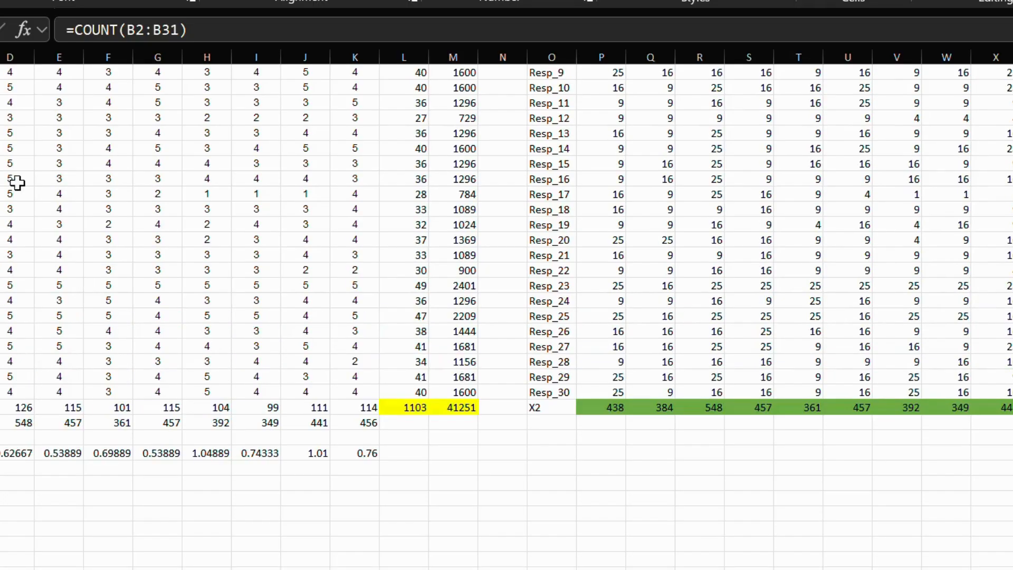
scroll(15, 248, "up", 2)
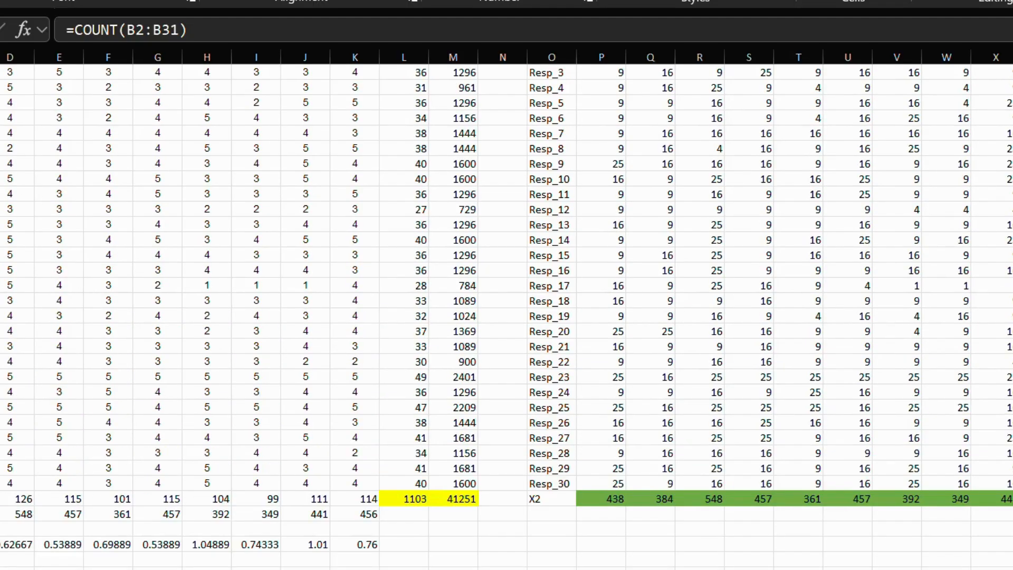
scroll(507, 296, "down", 3)
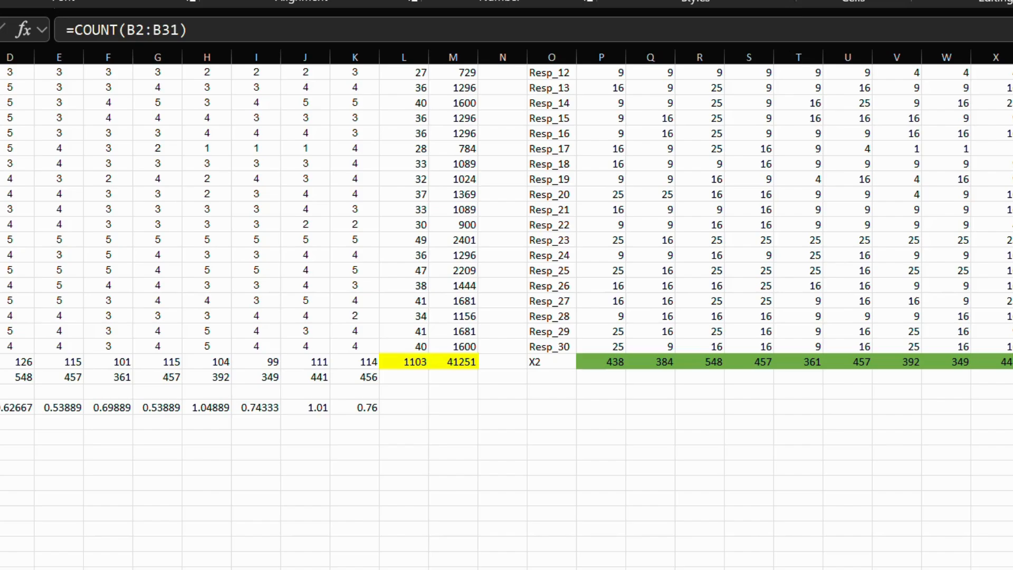
Inspect the first item's variance formula in B35 and trace its references to B33, B32 and the respondent count in B34
left_click(1, 408)
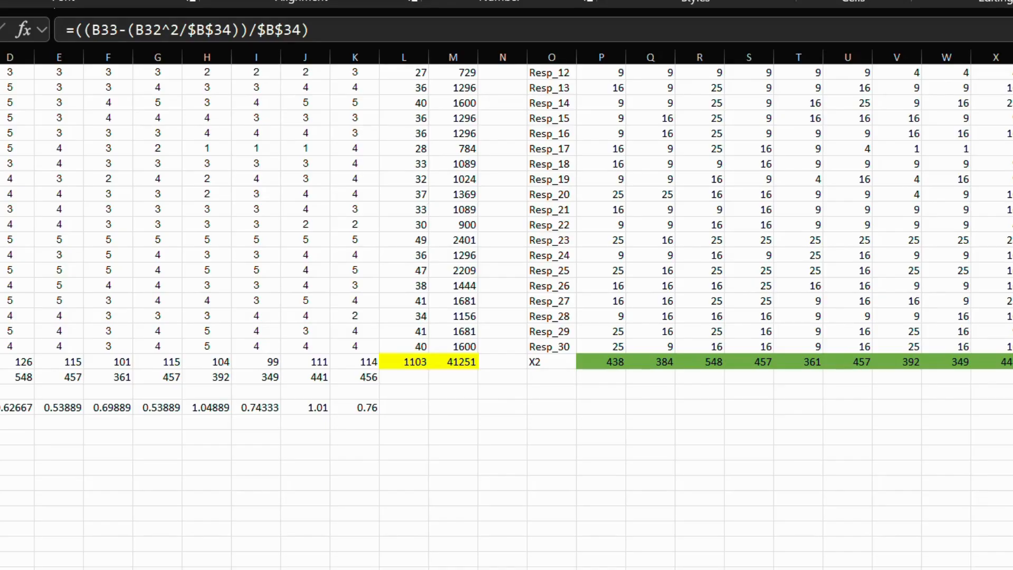
key("Up")
key("Up")
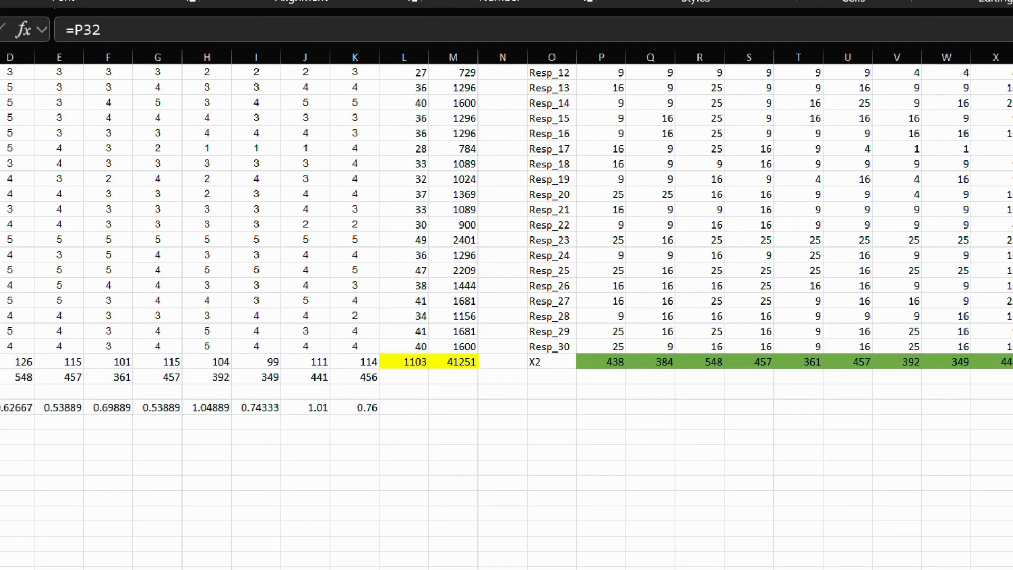
key("Down")
key("Down")
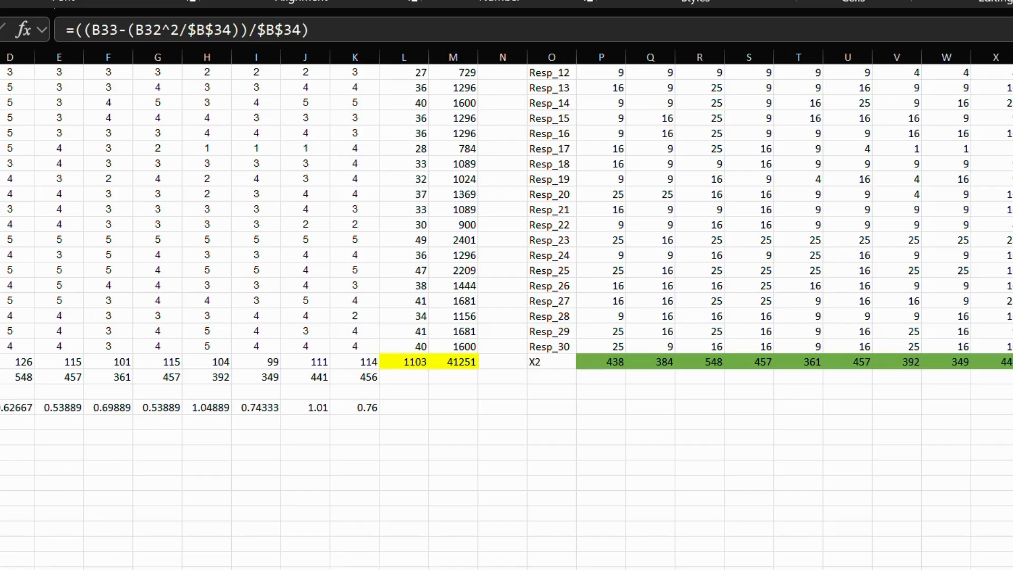
left_click(0, 362)
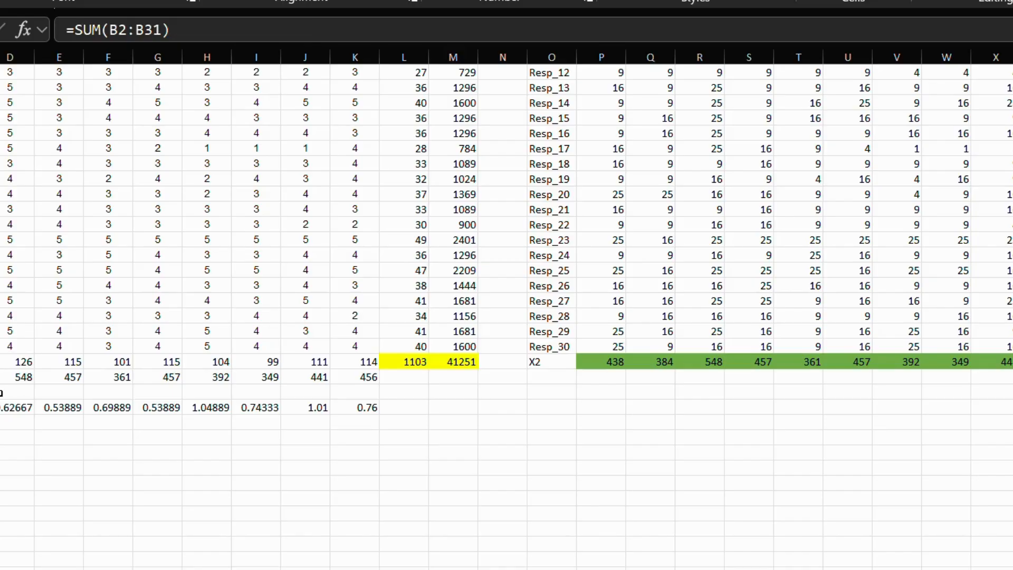
left_click(0, 407)
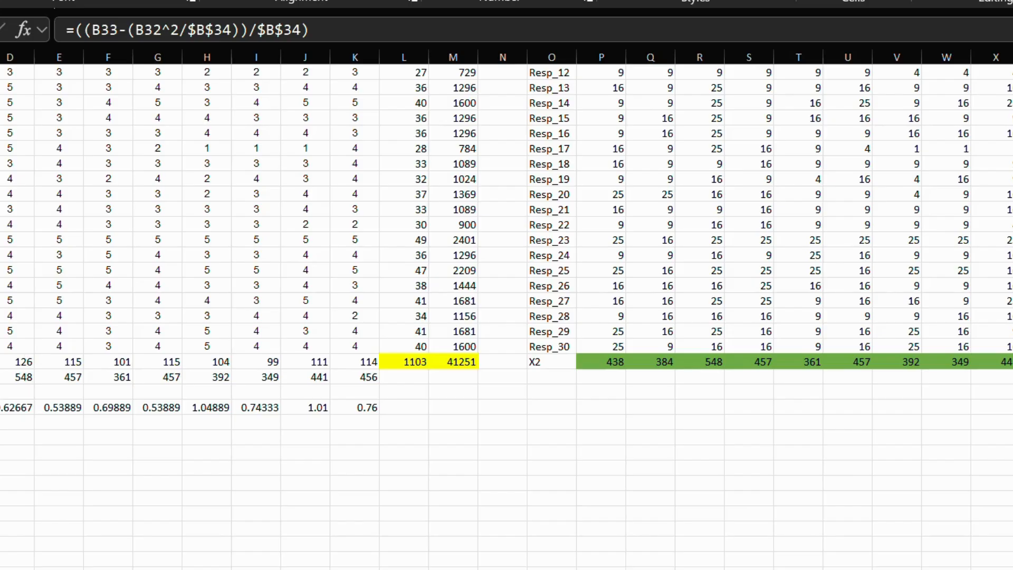
left_click(0, 393)
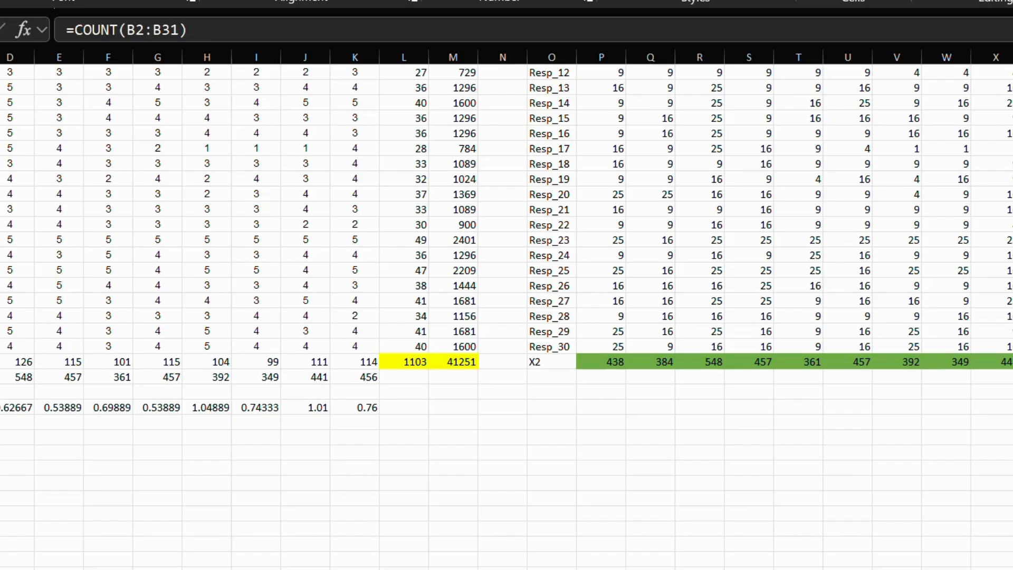
Inspect the total variance formula that uses M32 and L32, and check its respondent count reference in B34
scroll(507, 285, "up", 3)
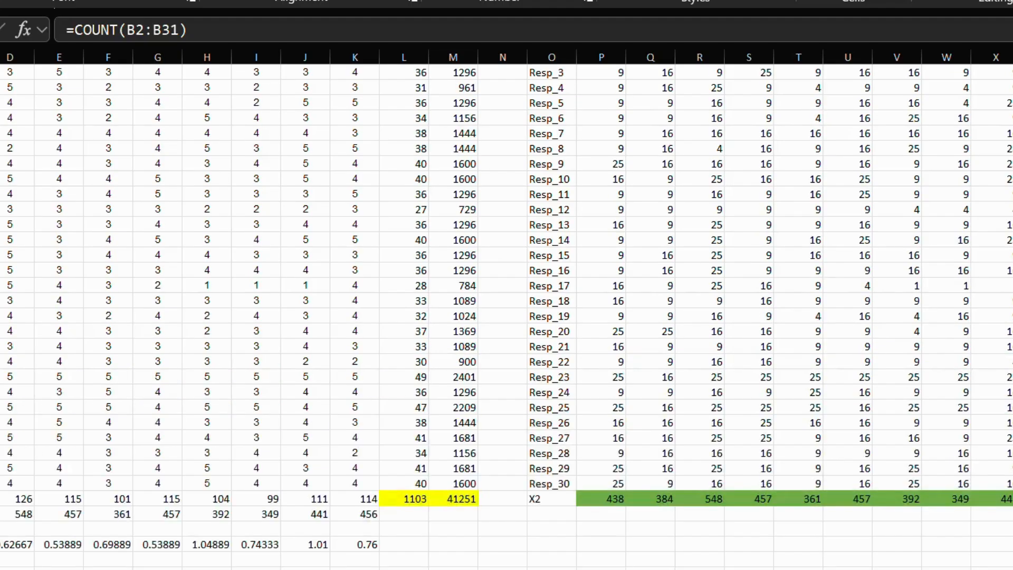
scroll(506, 285, "down", 2)
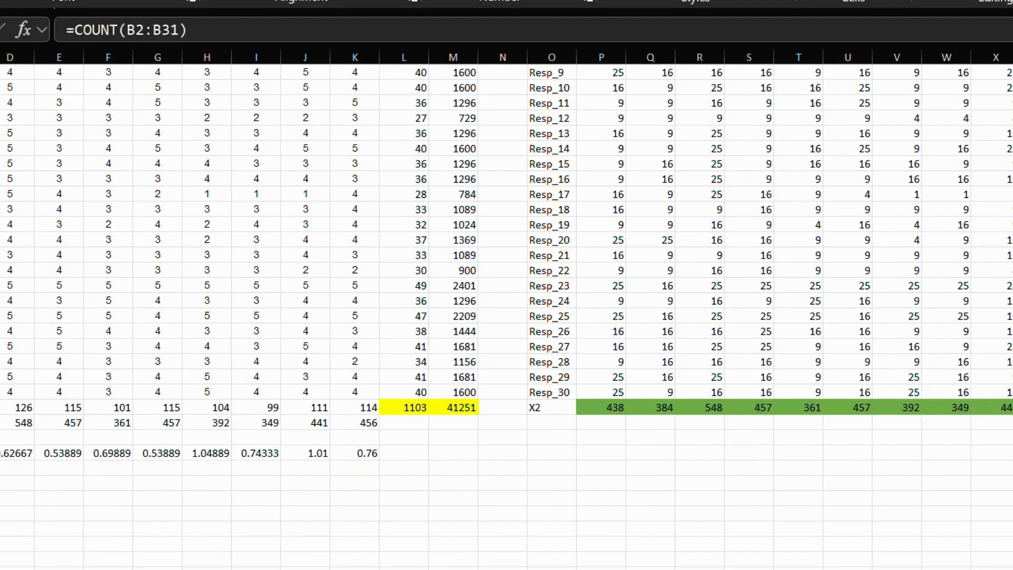
left_click(0, 476)
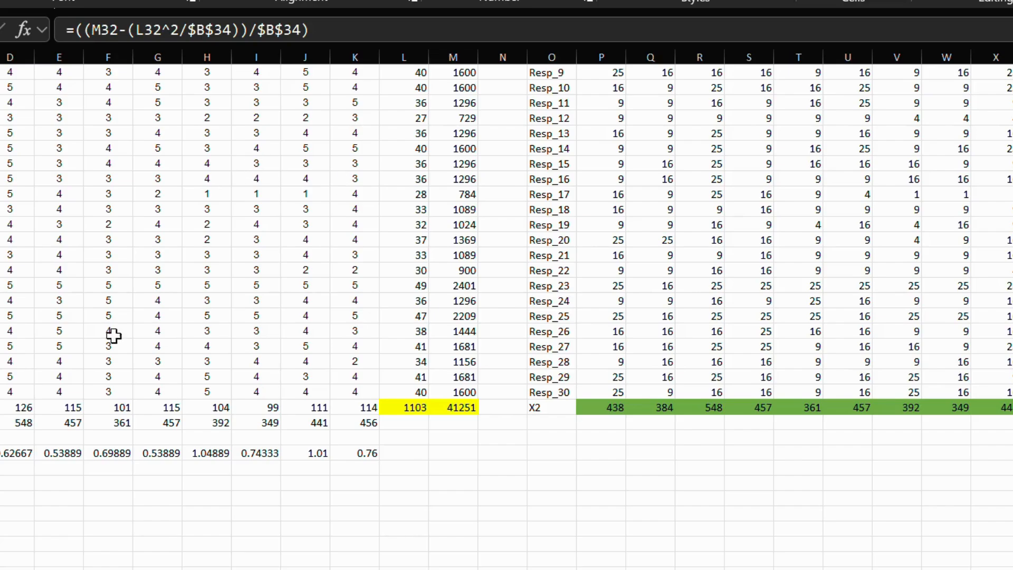
left_click(0, 438)
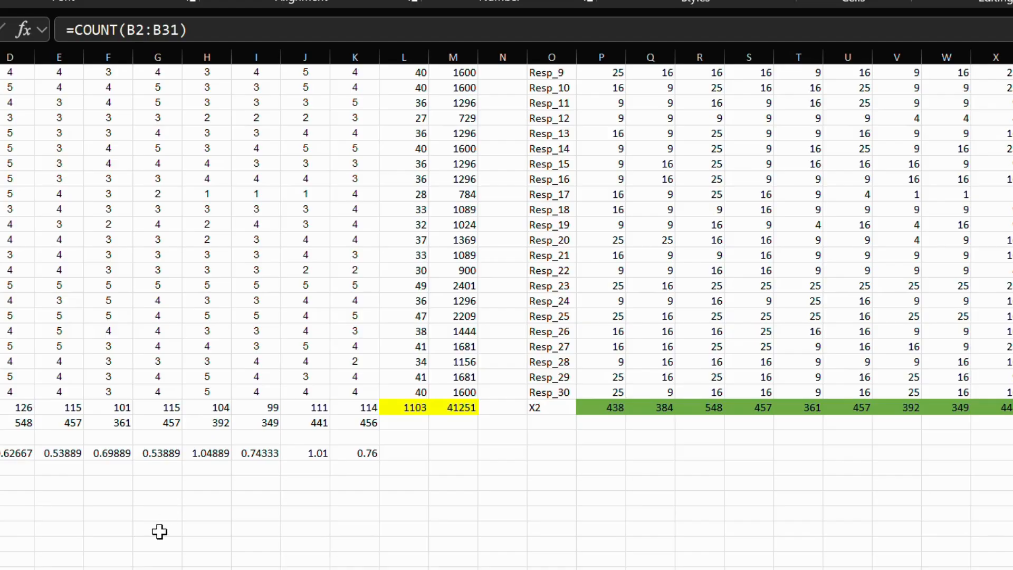
Inspect the first item's variance formula in B35 and check its division by the respondent count in B34
left_click(0, 453)
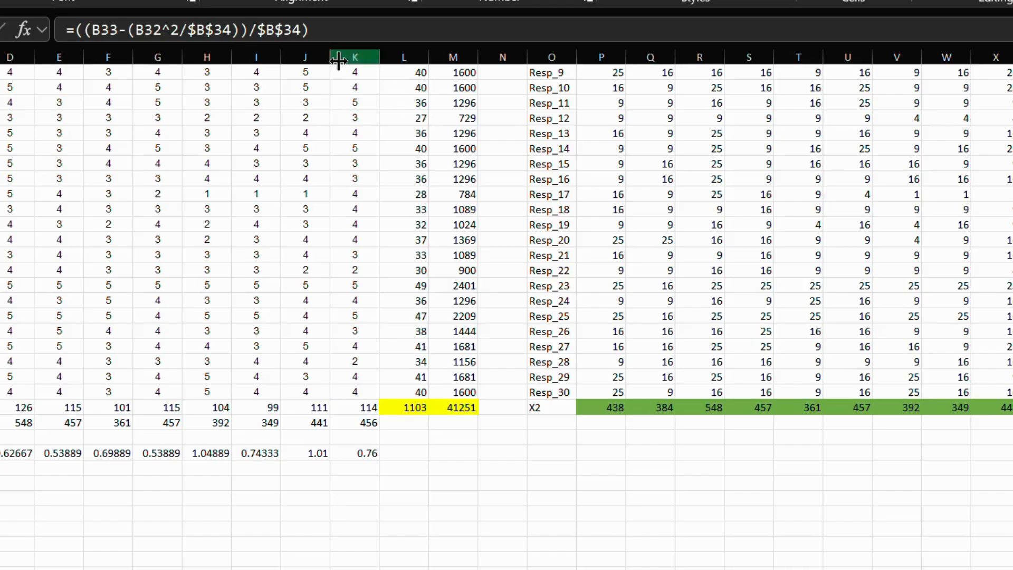
left_click(207, 29)
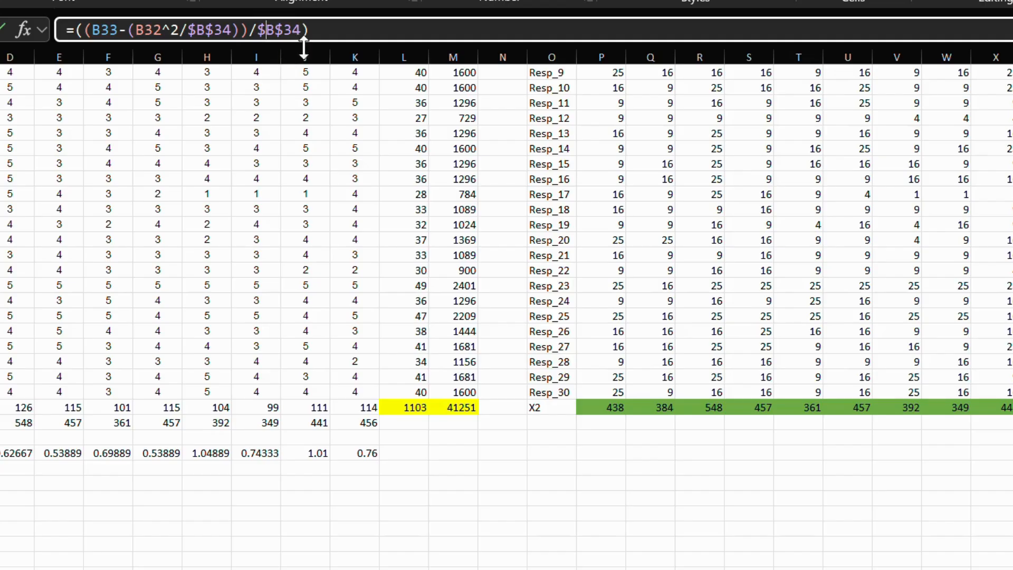
left_click(53, 509)
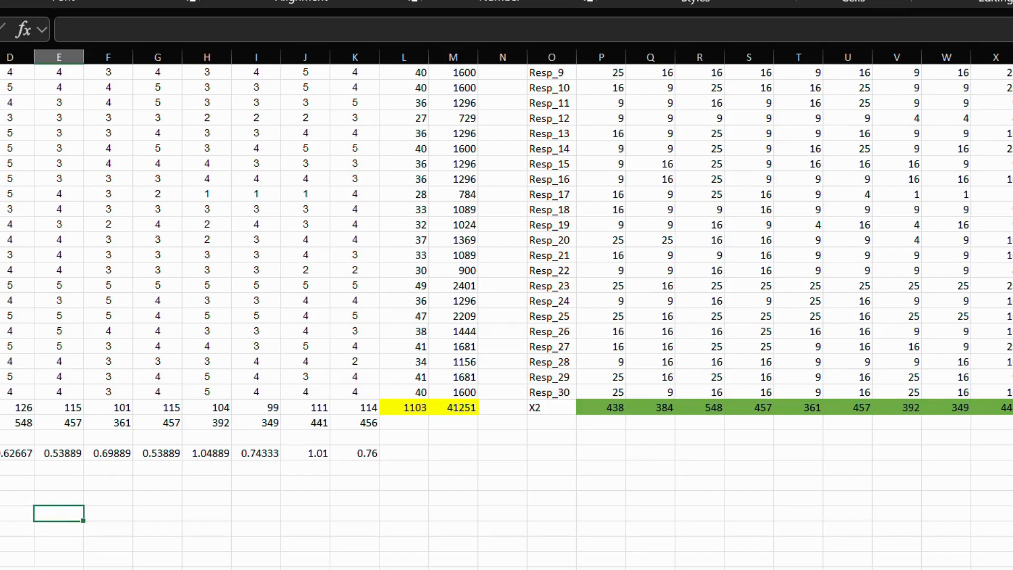
Fill the first item's variance formula from B35 across to K35
left_click(0, 454)
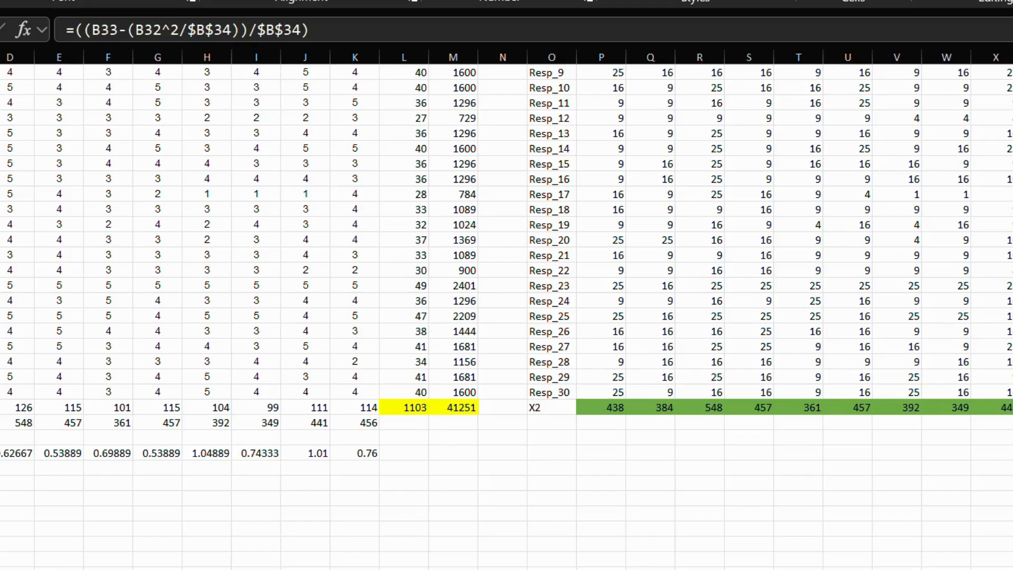
left_click_drag(0, 459, 384, 466)
left_click(175, 528)
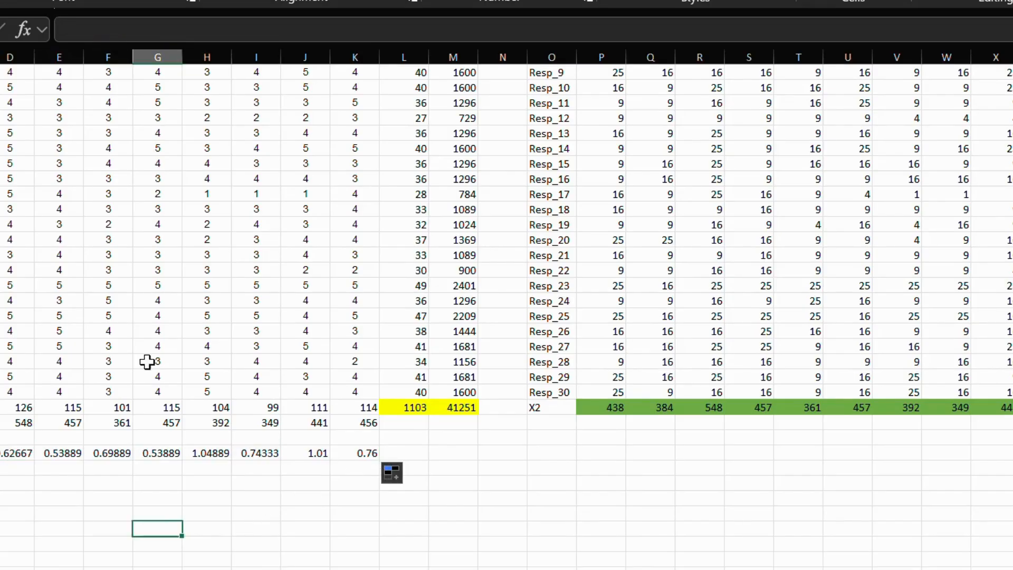
Inspect the Jumlah Varian SUM formula in B36 and review the item variances in B35:K35 that it adds up
scroll(134, 341, "down", 2)
left_click(0, 377)
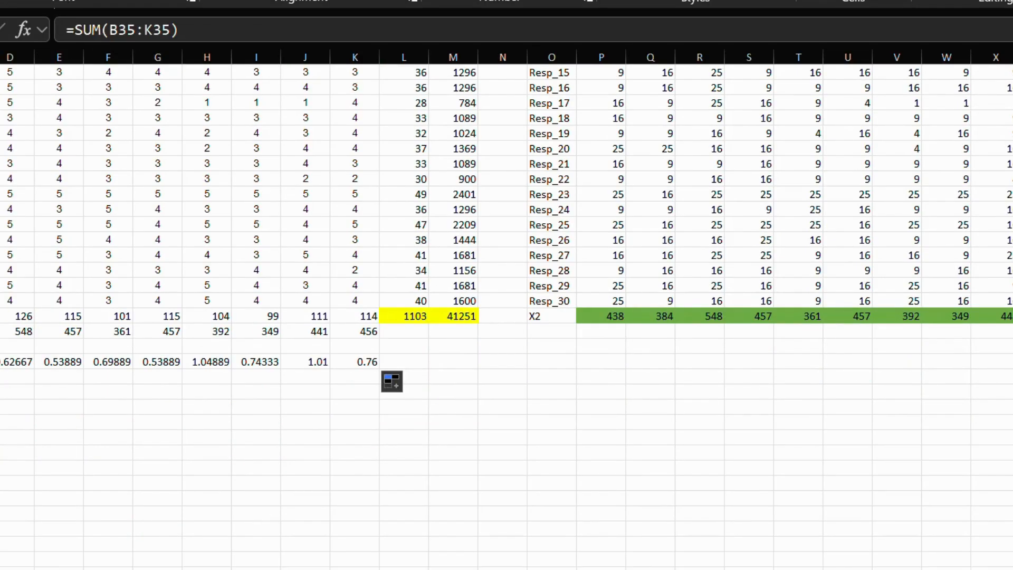
scroll(1, 405, "up", 1)
left_click(0, 422)
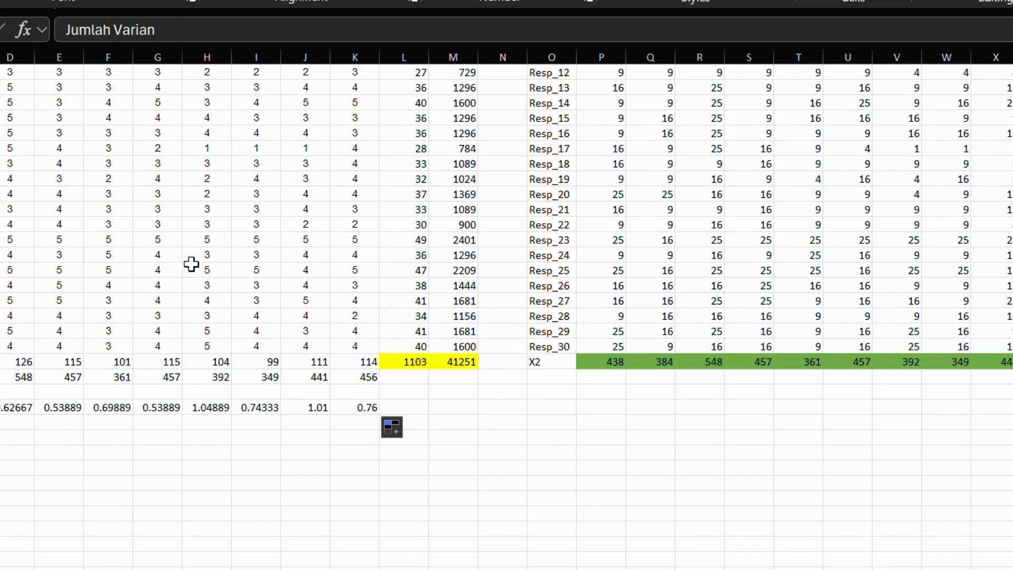
left_click(0, 407)
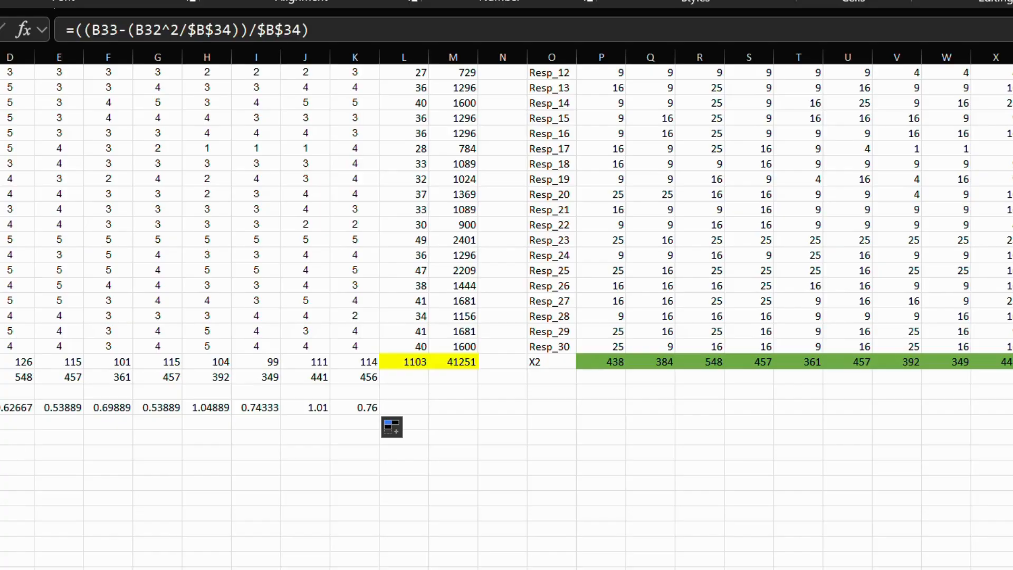
left_click(0, 423)
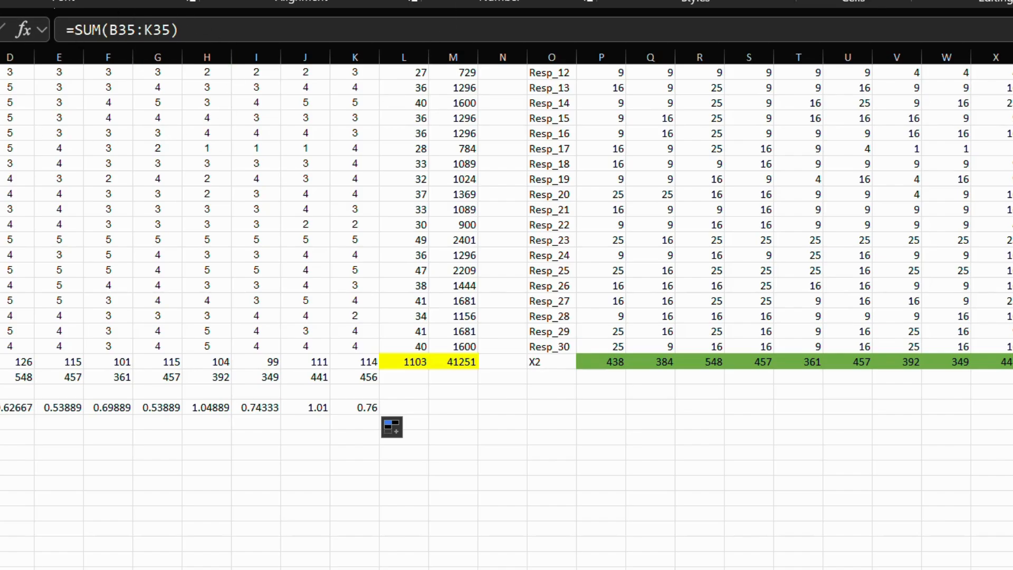
left_click(79, 0)
left_click(0, 407)
mouse_move(0, 407)
left_mouse_down()
mouse_move(172, 442)
mouse_move(349, 425)
mouse_move(373, 413)
left_mouse_up()
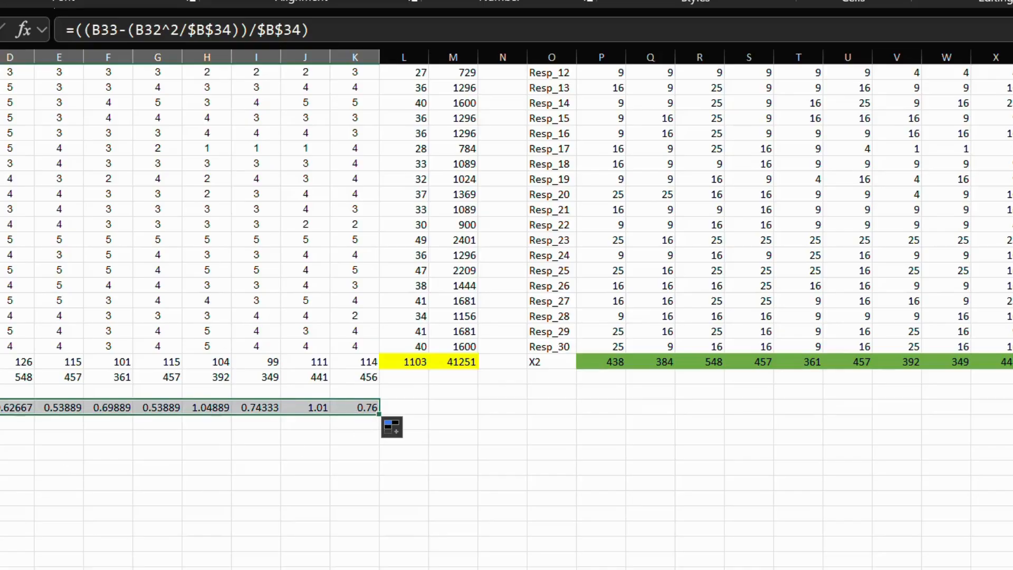
Trace the total variance formula in B37 to the yellow totals in M32 and L32 and the respondent count in B34
key("Down")
key("Down")
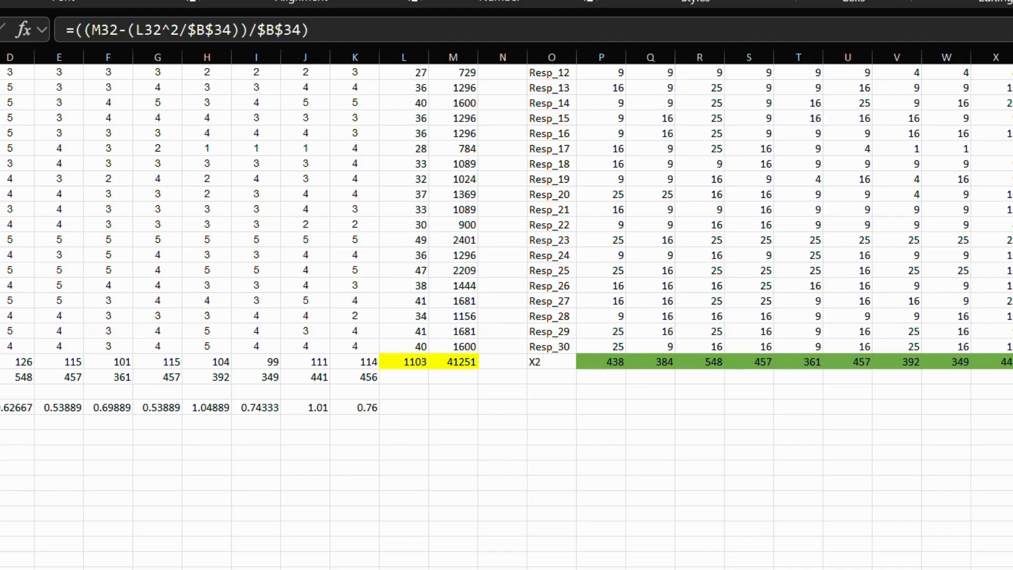
left_click(465, 366)
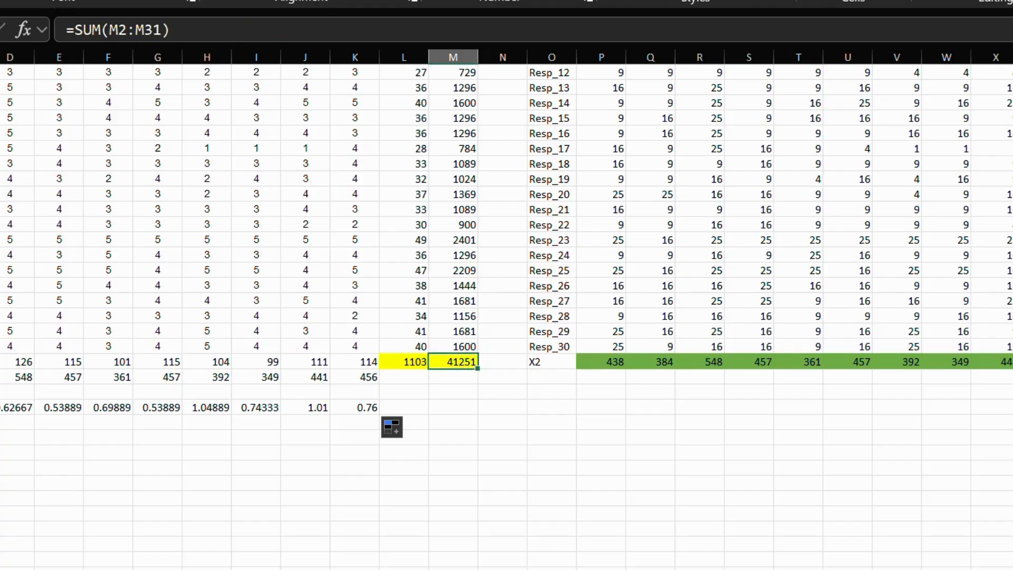
left_click(0, 423)
left_click(0, 438)
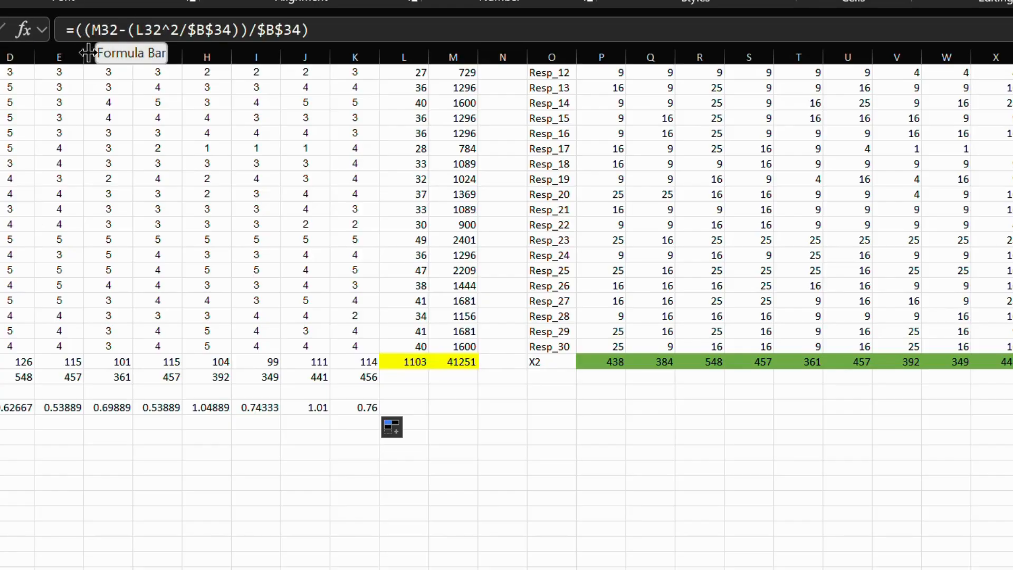
left_click(413, 365)
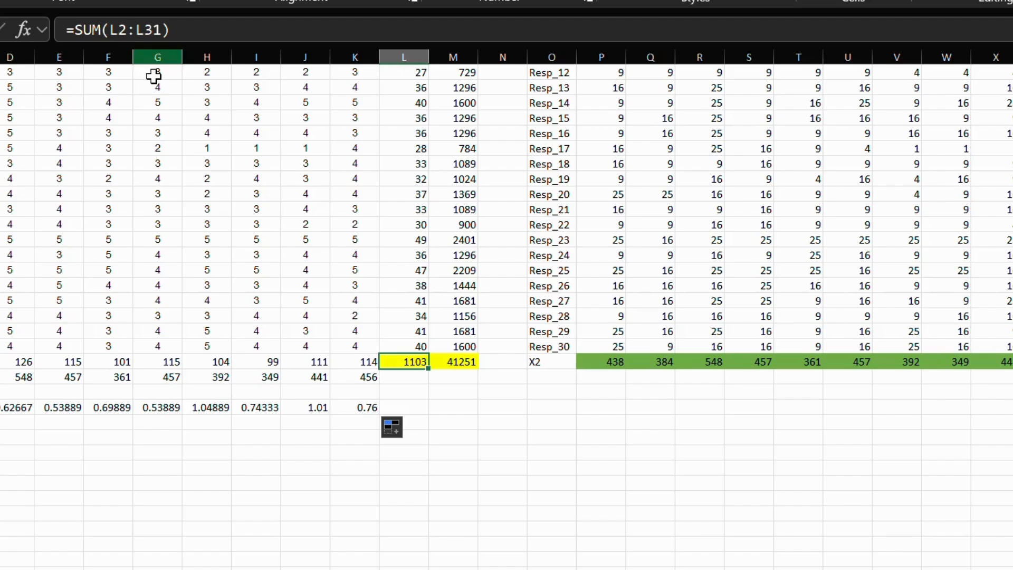
left_click(0, 438)
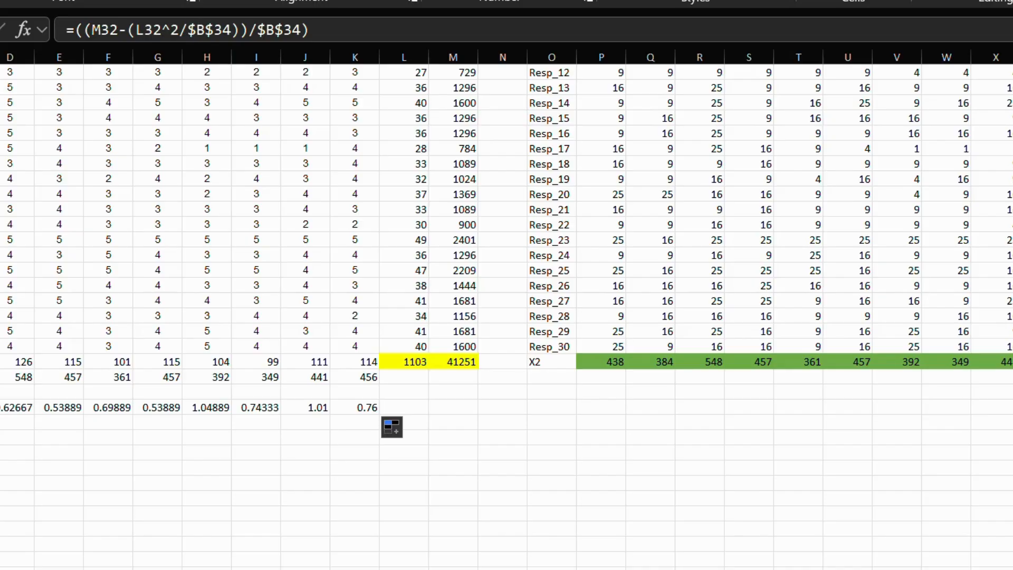
left_click(0, 392)
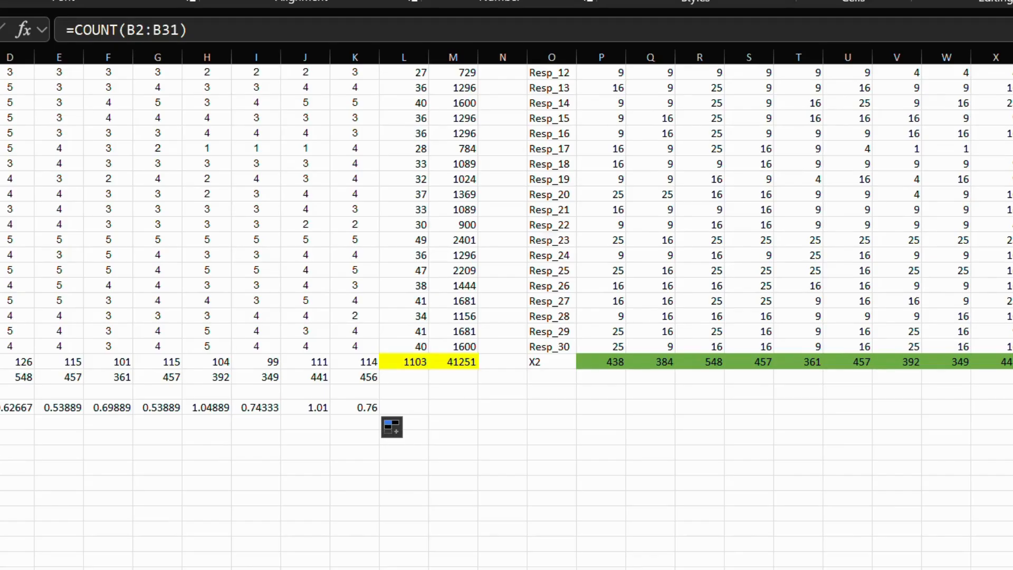
left_click(0, 423)
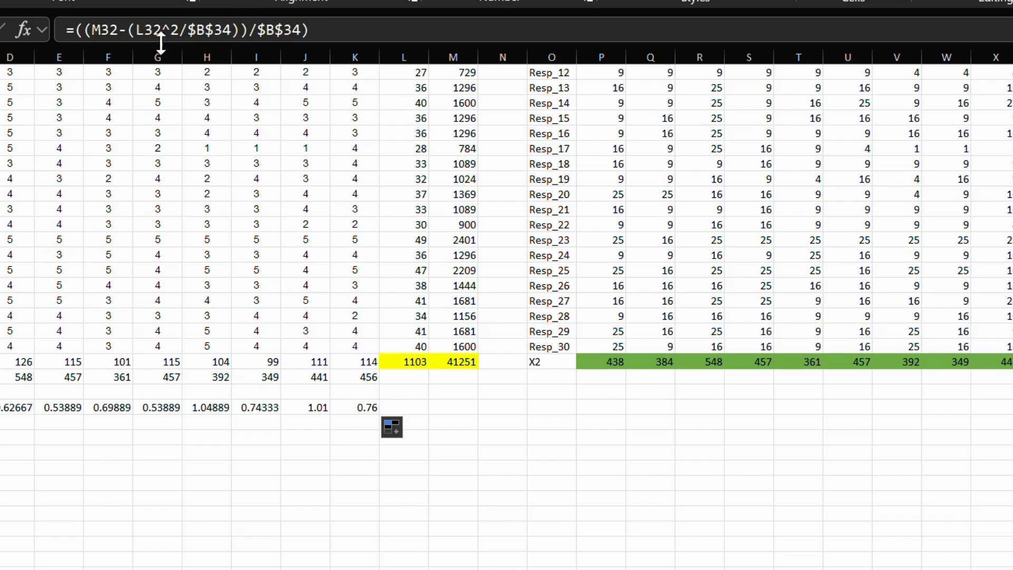
Examine the squared L32 term and both $B$34 divisors within the total variance formula in B37
left_click_drag(79, 452, 108, 452)
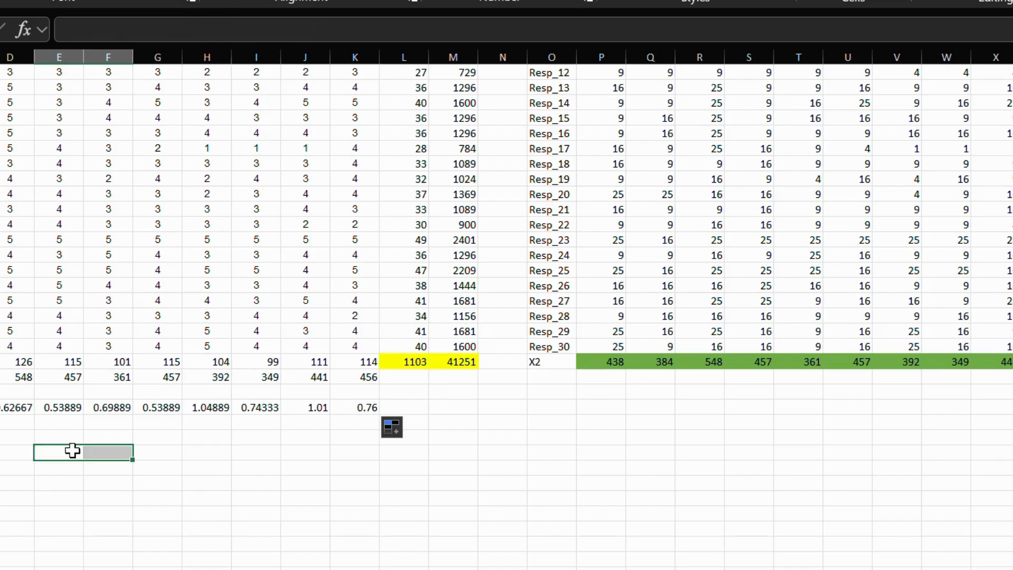
left_click(1, 437)
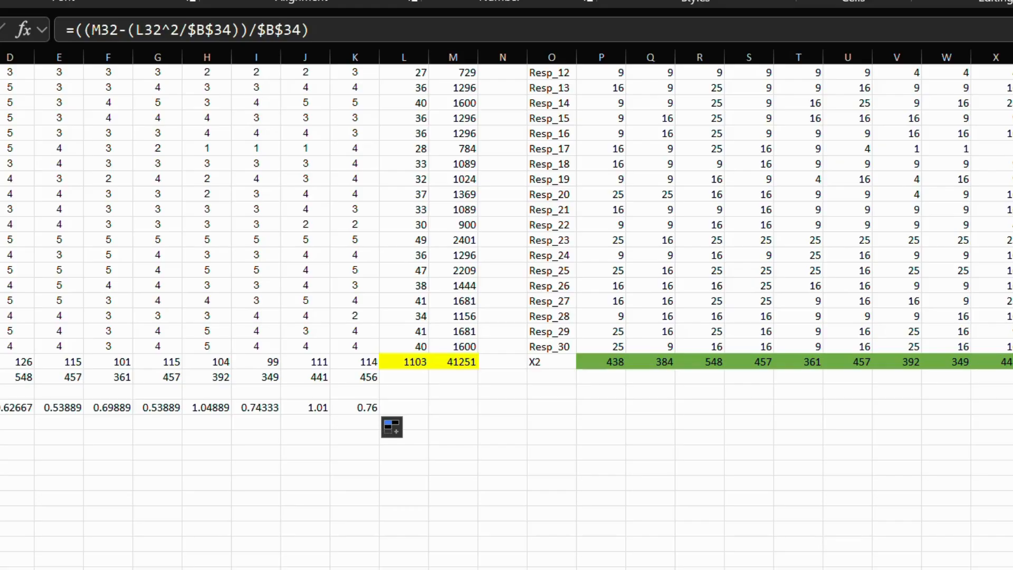
key("Down")
key("Down")
key("Up")
key("Up")
left_click(189, 30)
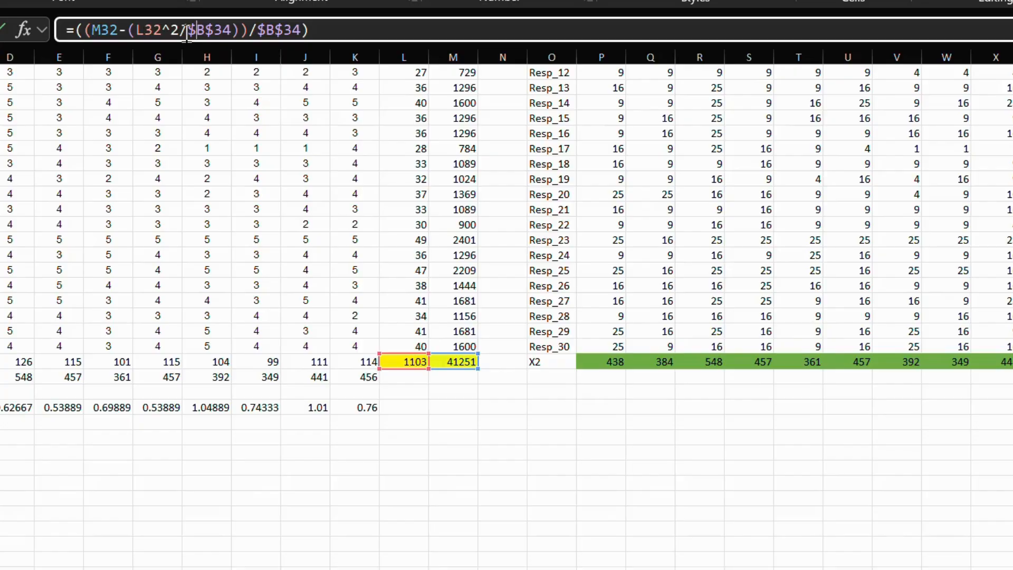
left_click(285, 30)
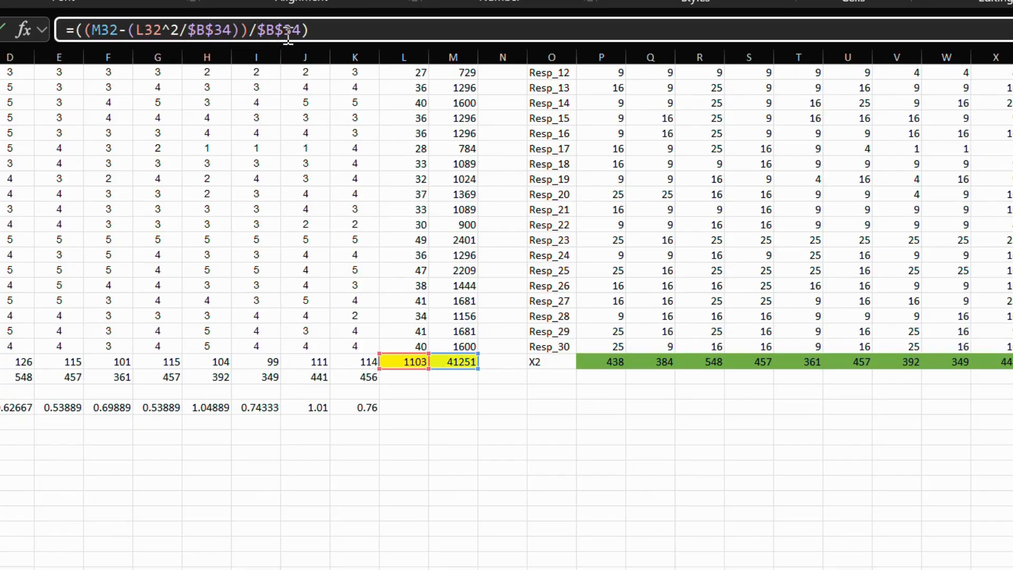
left_click(357, 89)
left_click(158, 298)
left_click(17, 483)
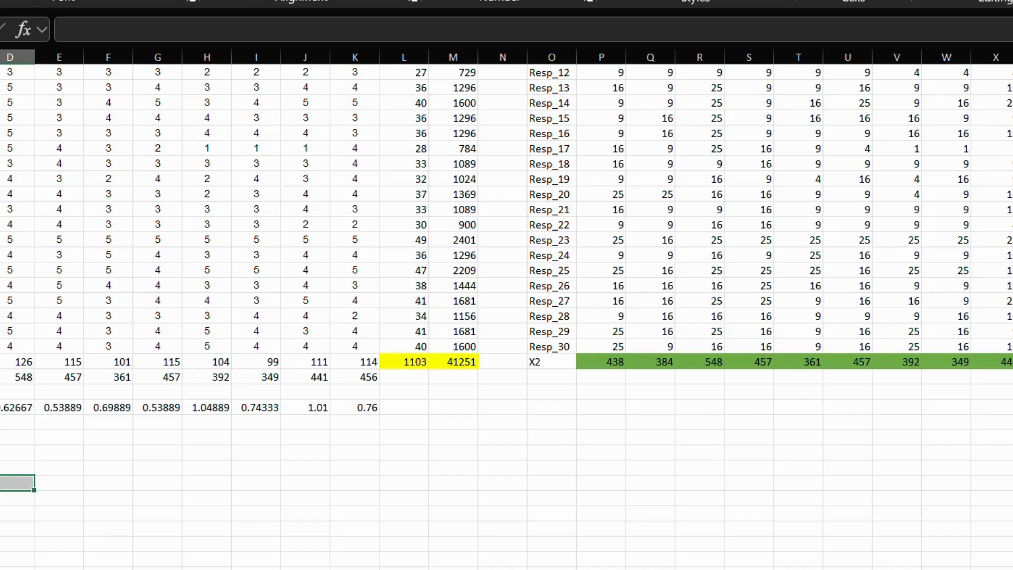
Review the item COUNT formula beneath the total variance and the reliability formula that combines B38, B36 and B37
left_click(1, 431)
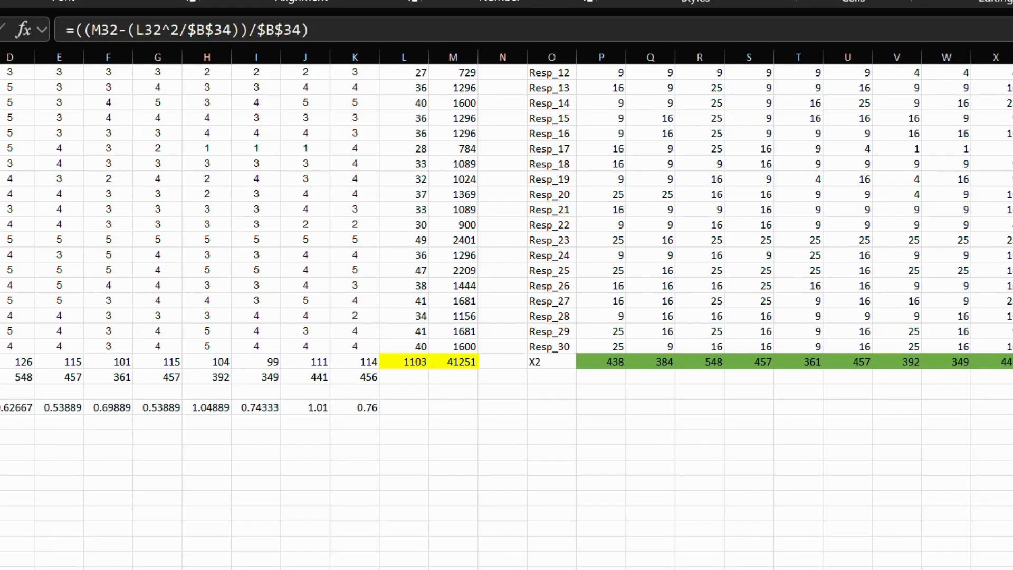
left_click(1, 453)
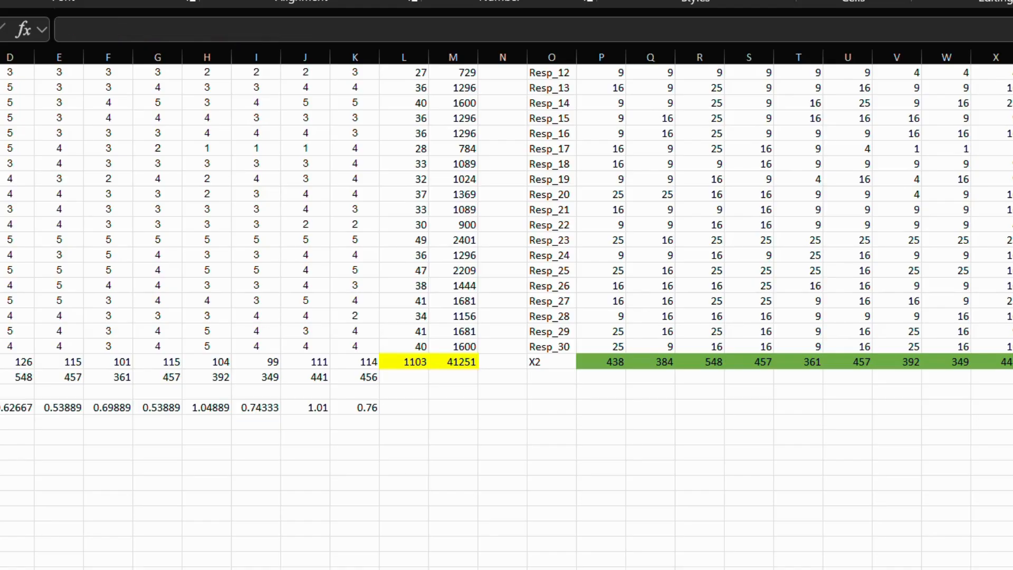
left_click(1, 468)
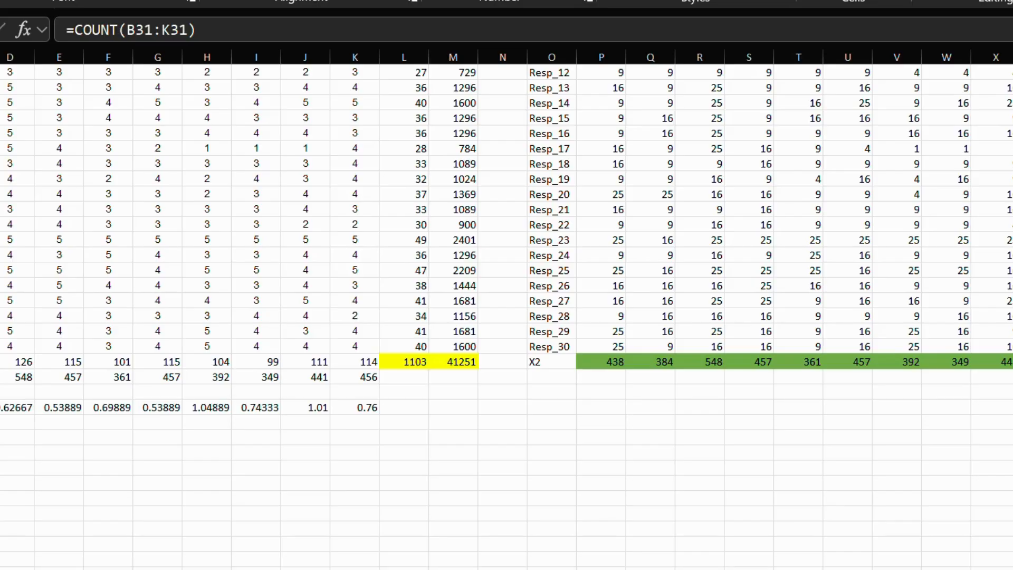
left_click(1, 483)
left_click(1, 498)
left_click(2, 513)
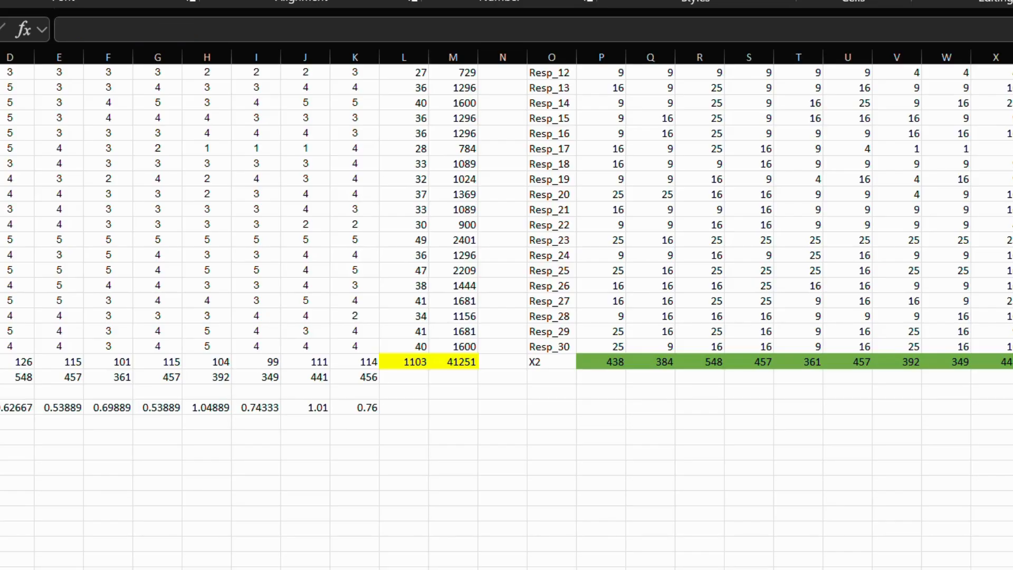
left_click(1, 454)
left_click(1, 469)
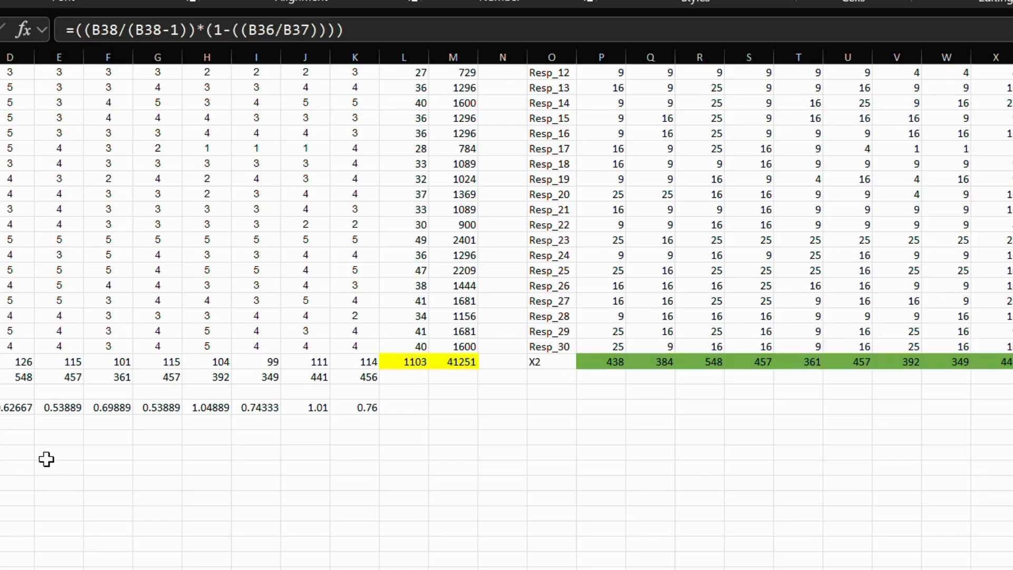
Inspect the item COUNT formula in B38 and trace its range B31:K31 against the questionnaire's item columns
left_click(46, 457)
left_click(1, 453)
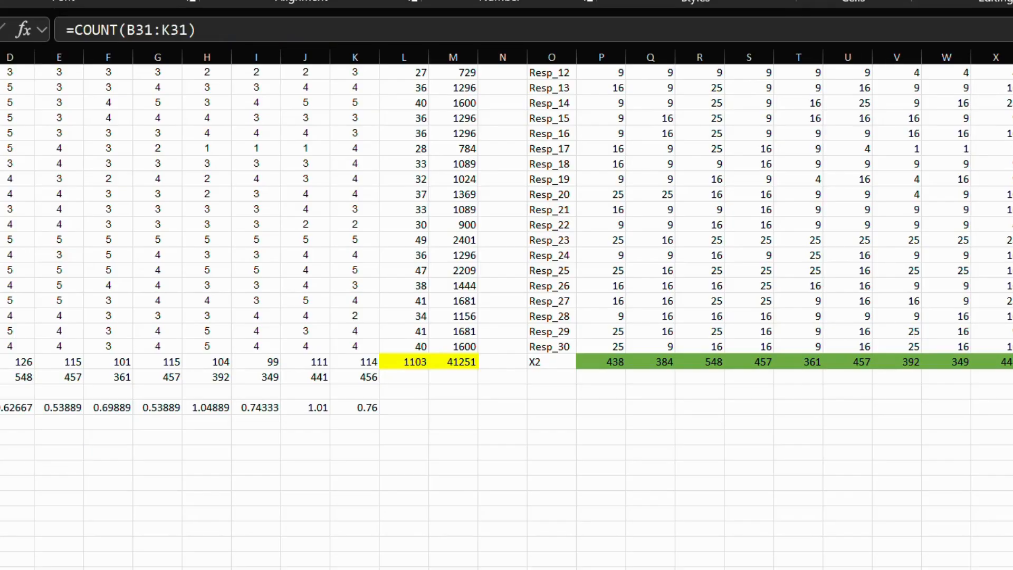
scroll(507, 306, "up", 4)
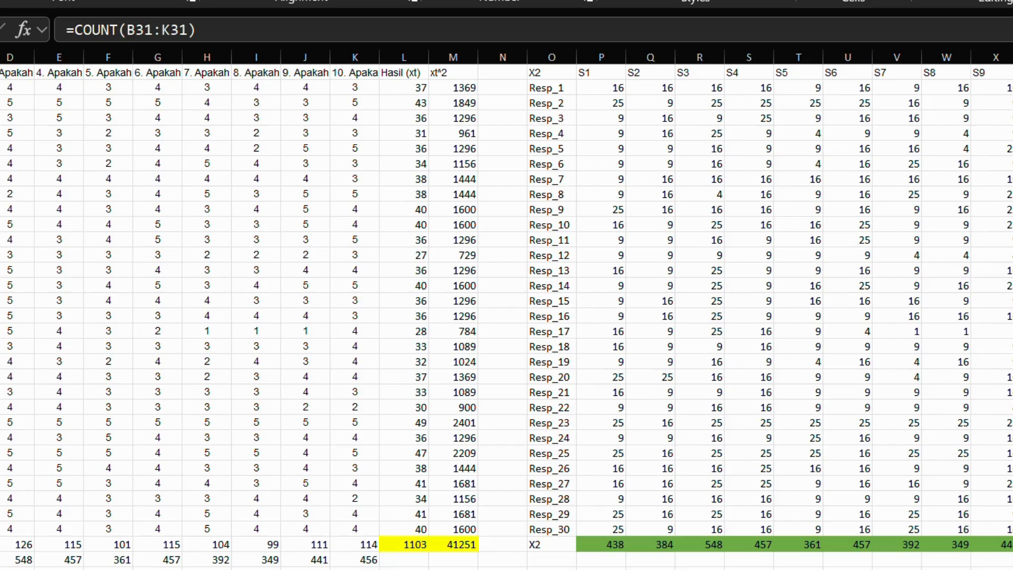
scroll(109, 164, "down", 3)
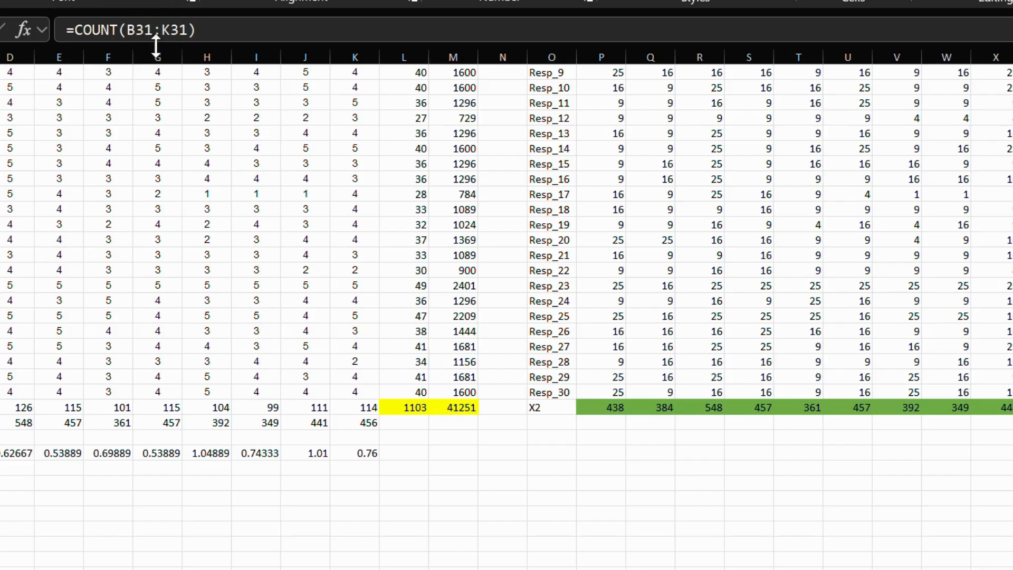
left_click_drag(73, 31, 241, 11)
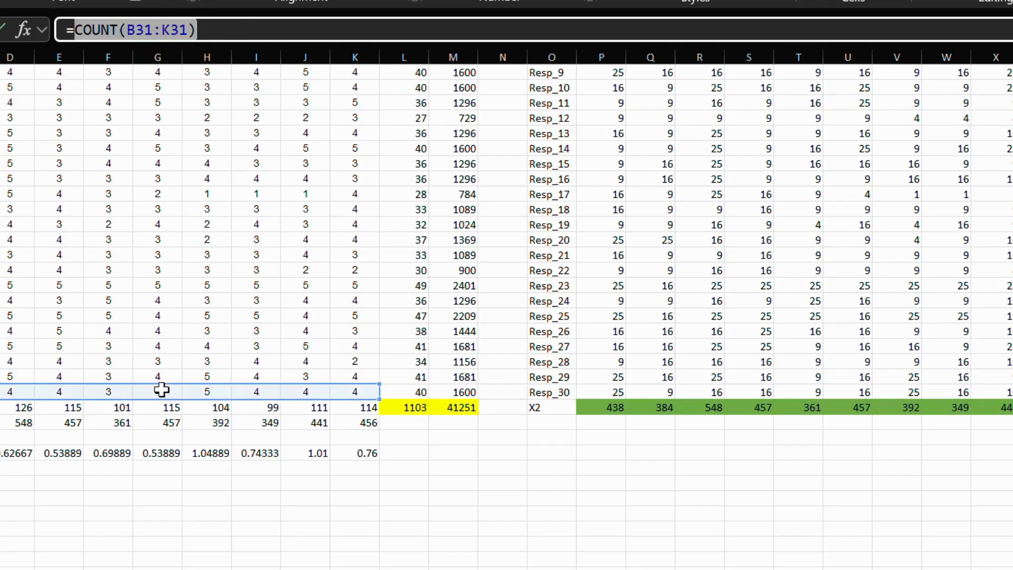
scroll(264, 370, "up", 3)
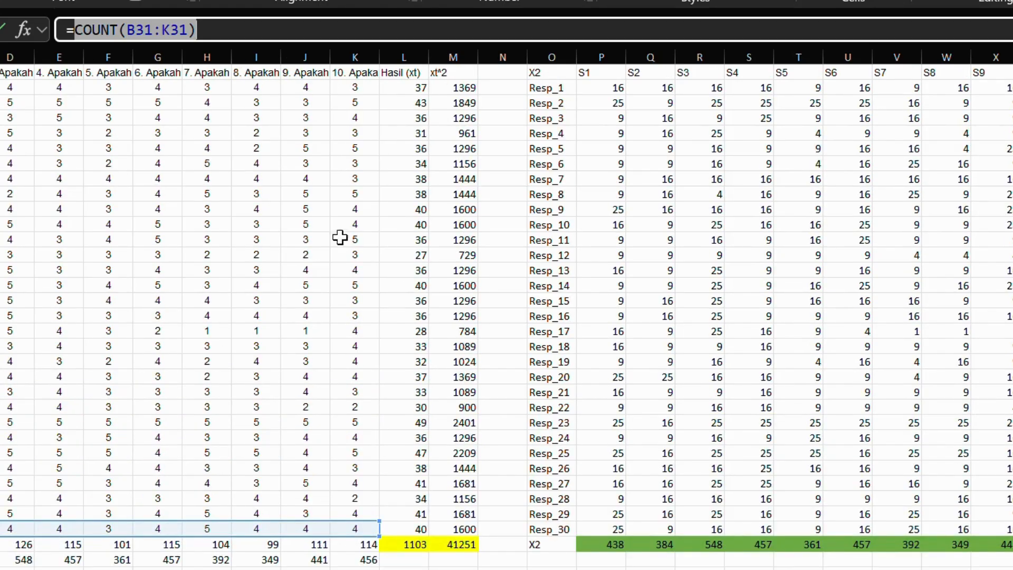
scroll(192, 371, "down", 3)
scroll(192, 372, "down", 2)
left_click(1, 407)
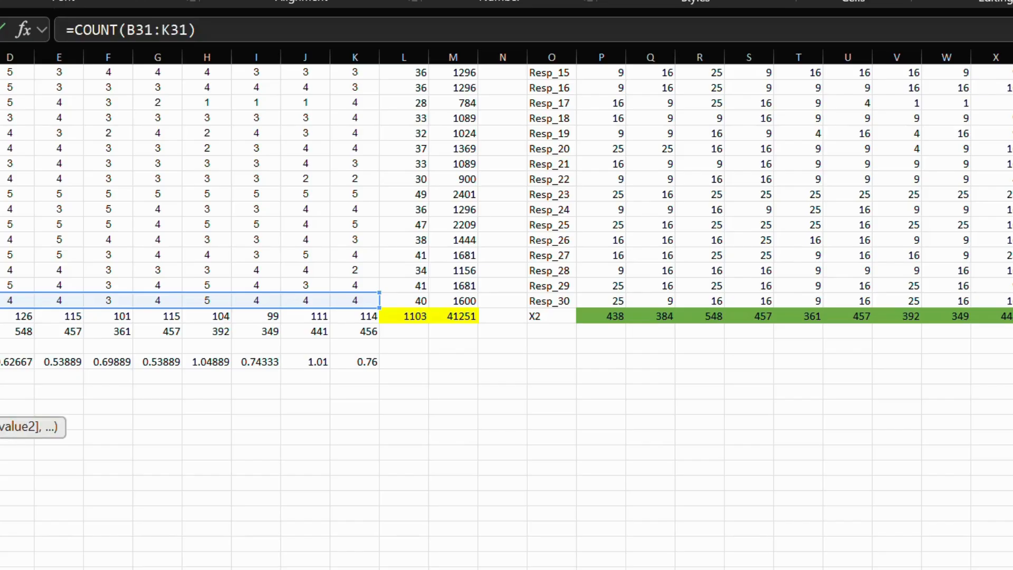
left_click(12, 479)
left_click(1, 407)
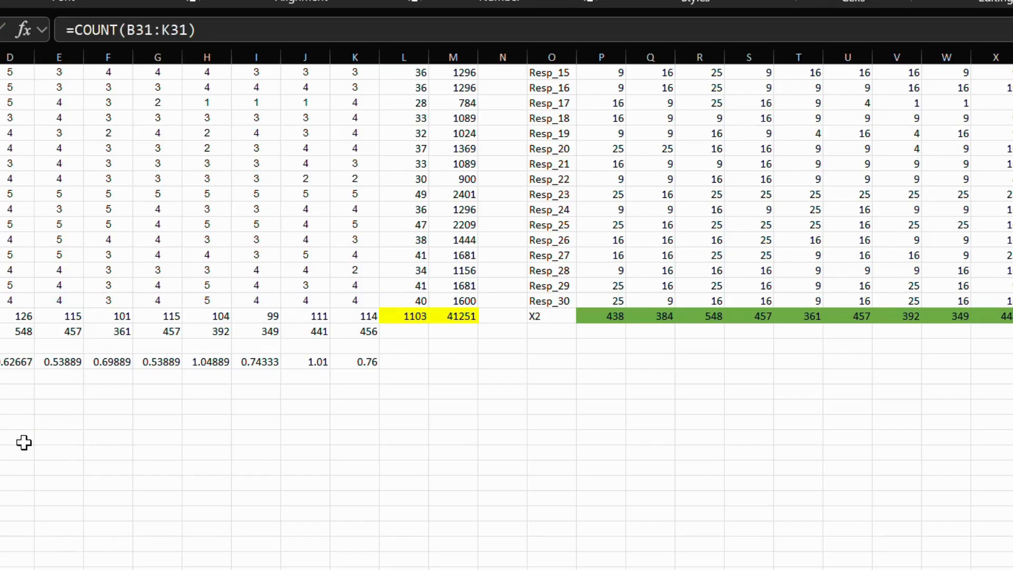
left_click(107, 451)
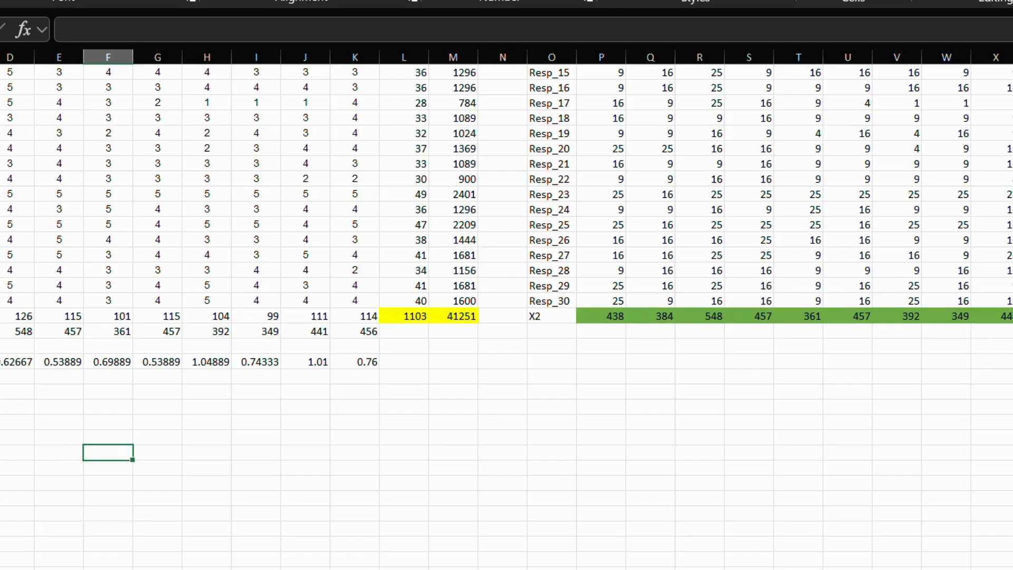
Inspect the reliability coefficient formula in B39, which combines the item count, summed item variances and total variance
left_click(1, 423)
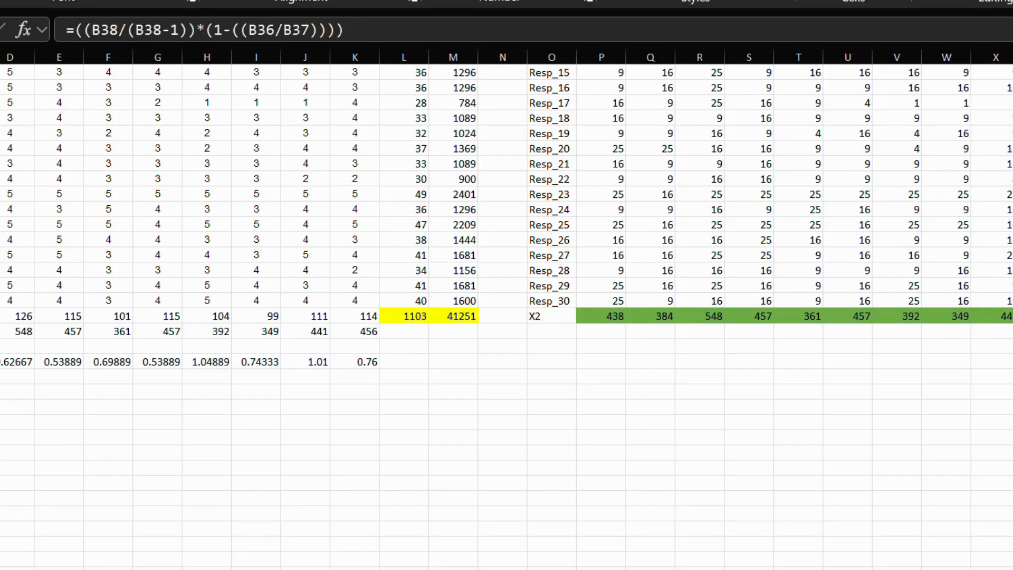
left_click(1, 423)
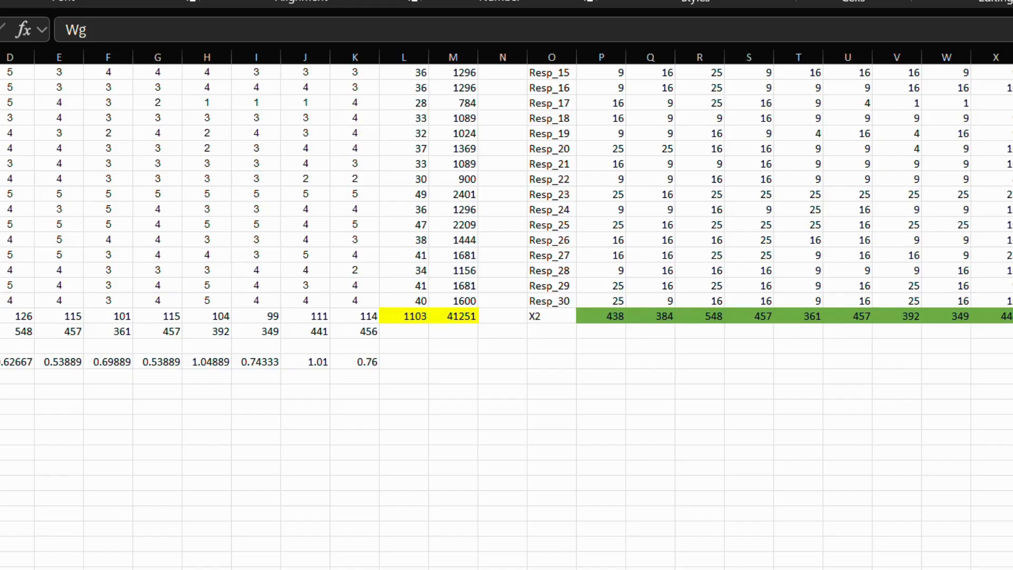
Examine the nested IF formula that classifies B39, tracing its Sangat Rendah, Rendah and Sedang branches at 0.2, 0.4 and 0.7
left_click(1, 438)
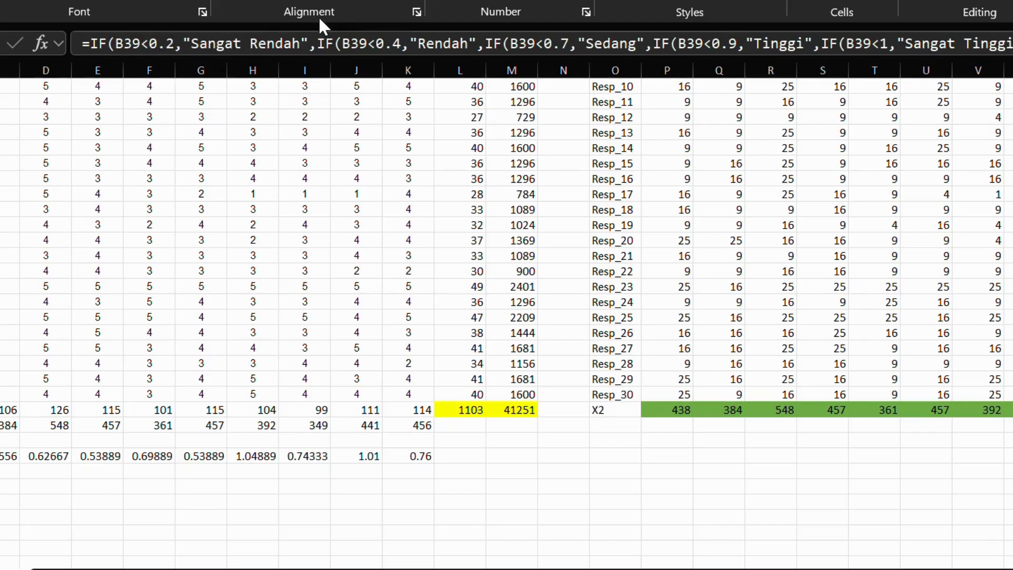
left_click(333, 44)
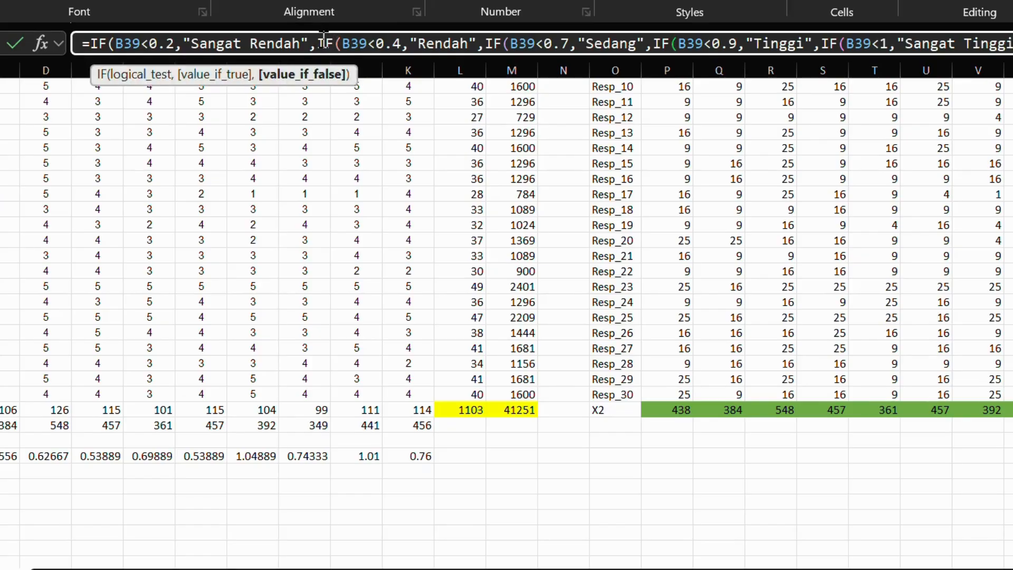
left_click_drag(318, 44, 324, 43)
left_click(497, 43)
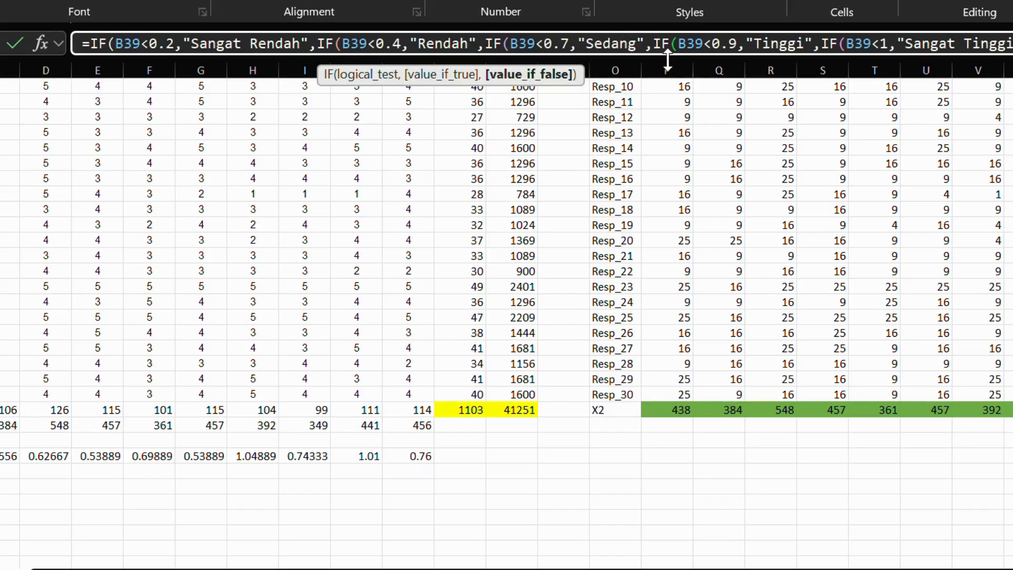
Trace the Tinggi and Sangat Tinggi branches at 0.9 and 1, leave the formula unedited, and review the respondent data
left_click(704, 43)
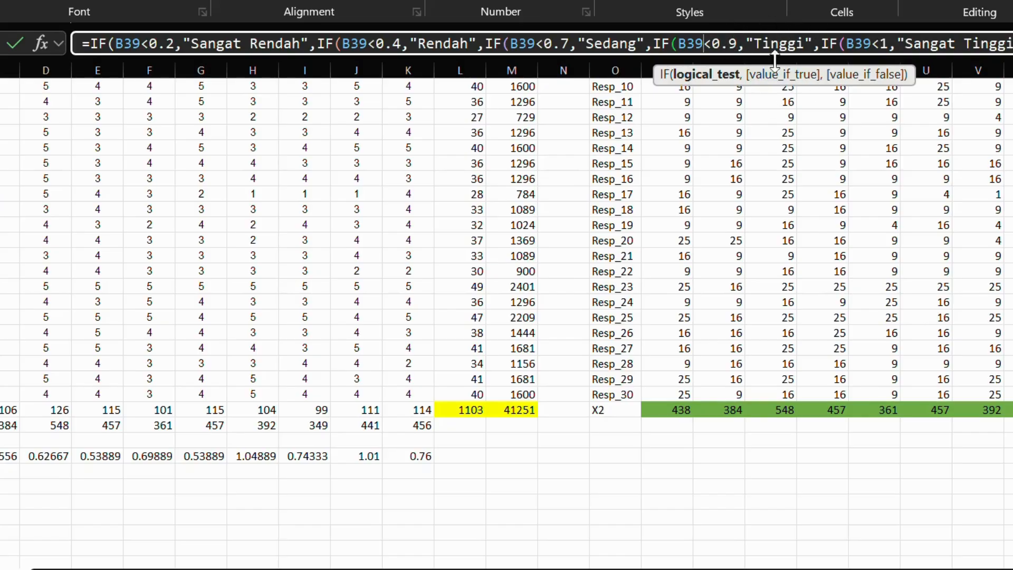
left_click(824, 40)
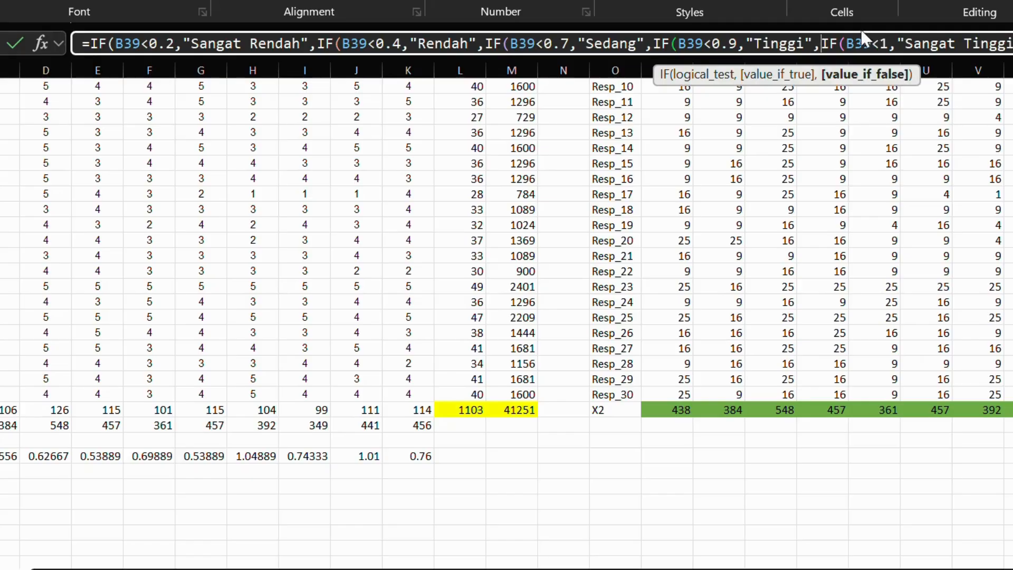
left_click(999, 44)
left_click(1012, 44)
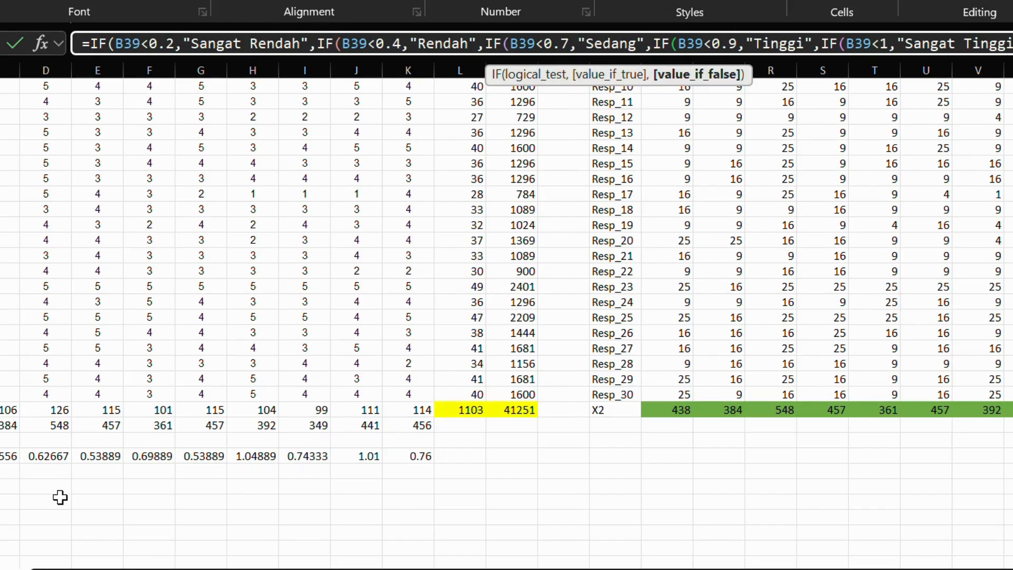
left_click(56, 519)
left_click(0, 532)
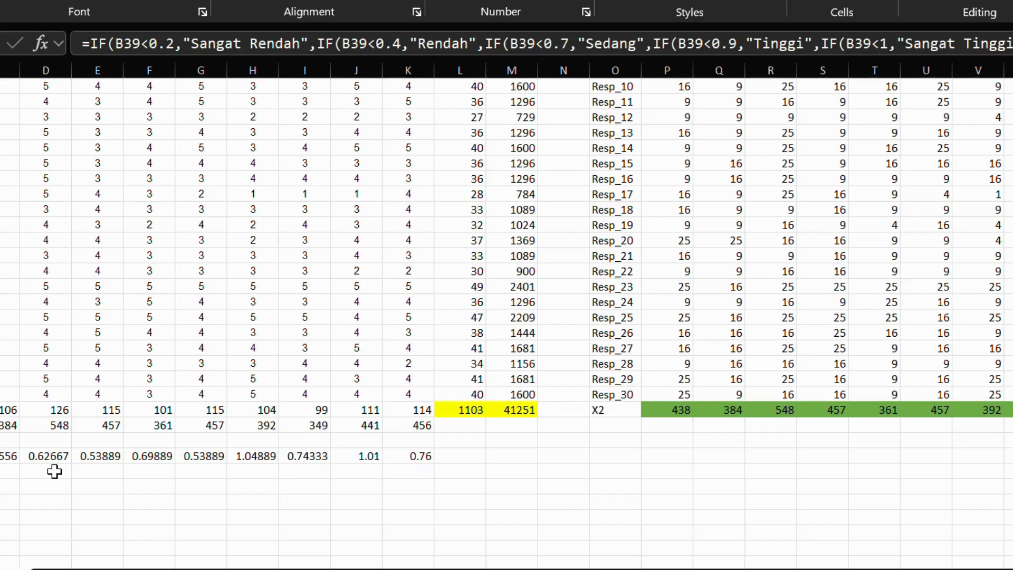
scroll(649, 191, "up", 4)
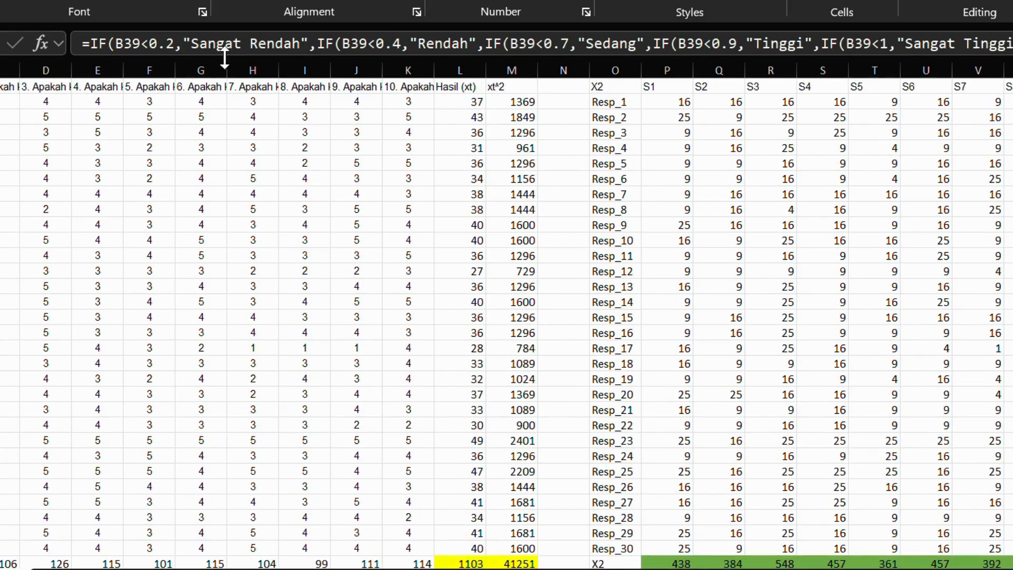
scroll(176, 237, "down", 7)
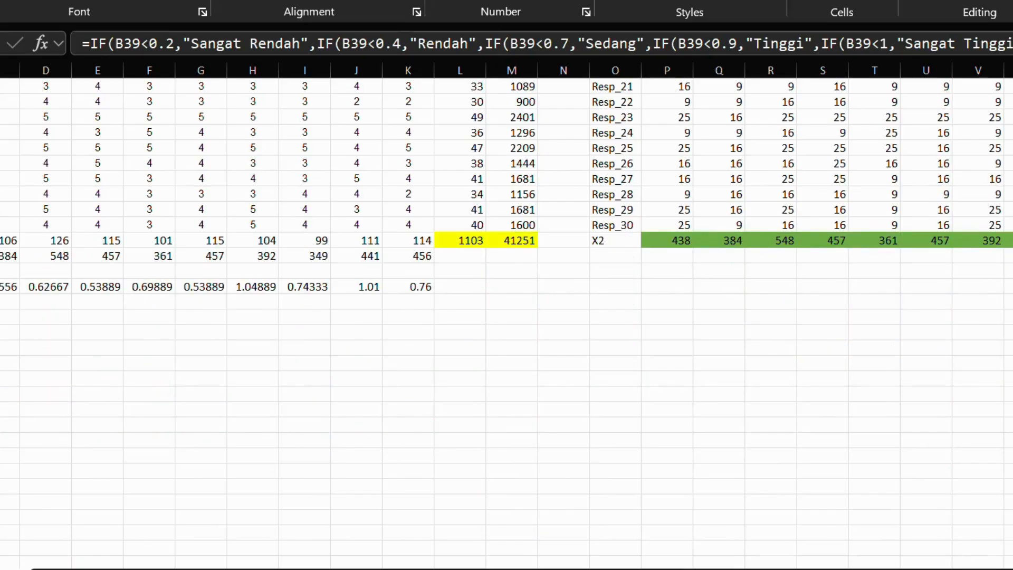